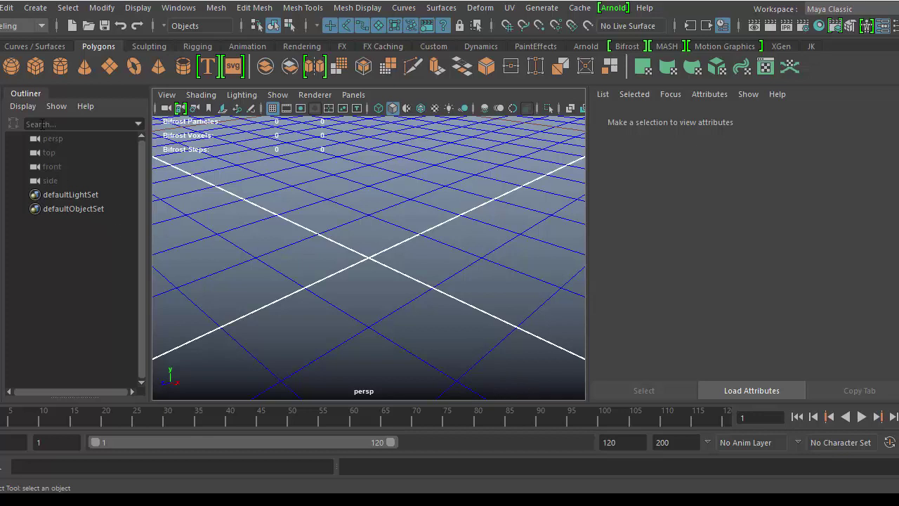
Create a polygon cube and set its width, height and depth subdivisions to 3.
left_click(36, 68)
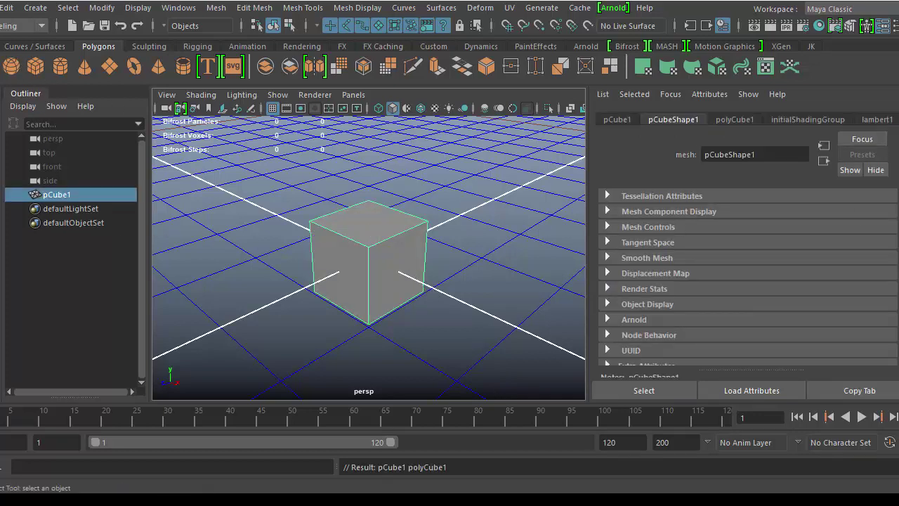
key("ctrl+a")
scroll(842, 260, "down", 5)
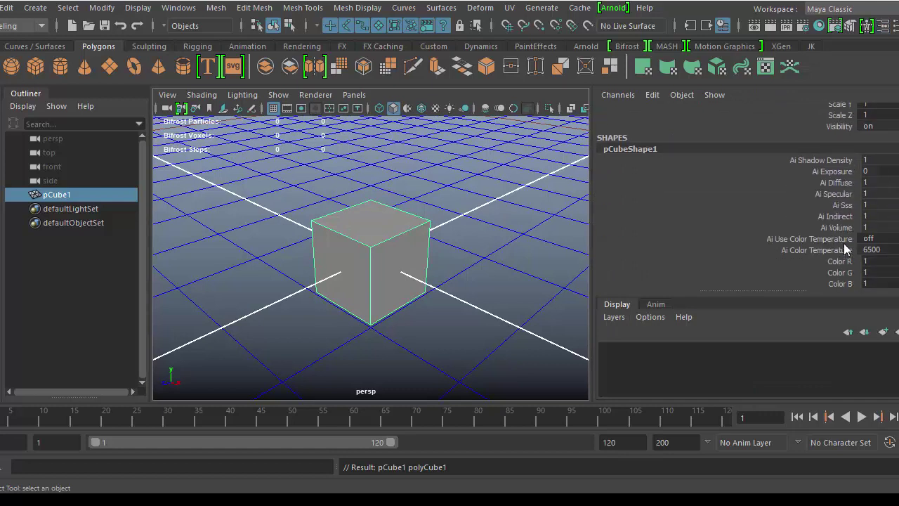
left_click(670, 271)
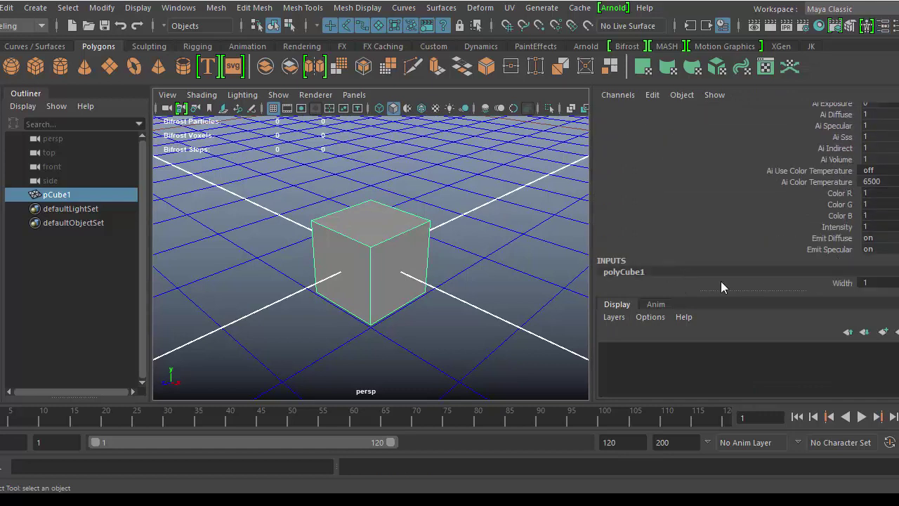
left_click_drag(843, 237, 843, 260)
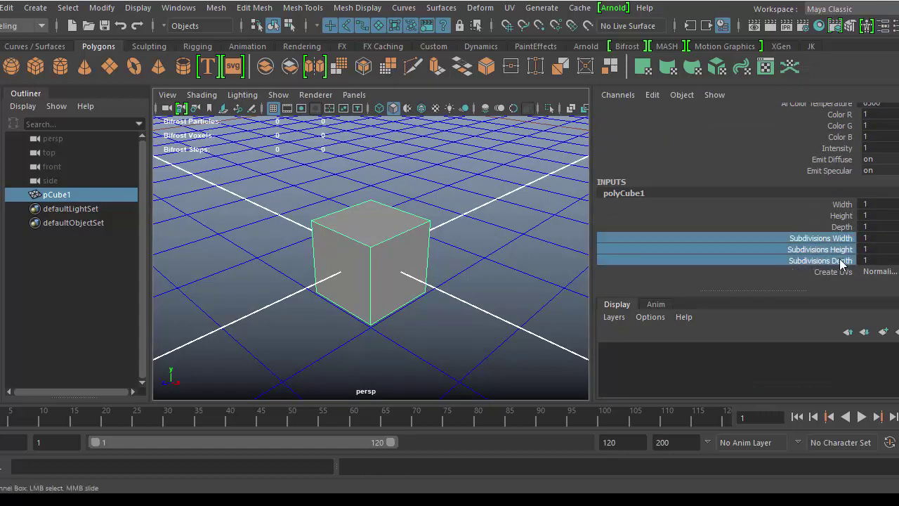
middle_click_drag(446, 291, 463, 291)
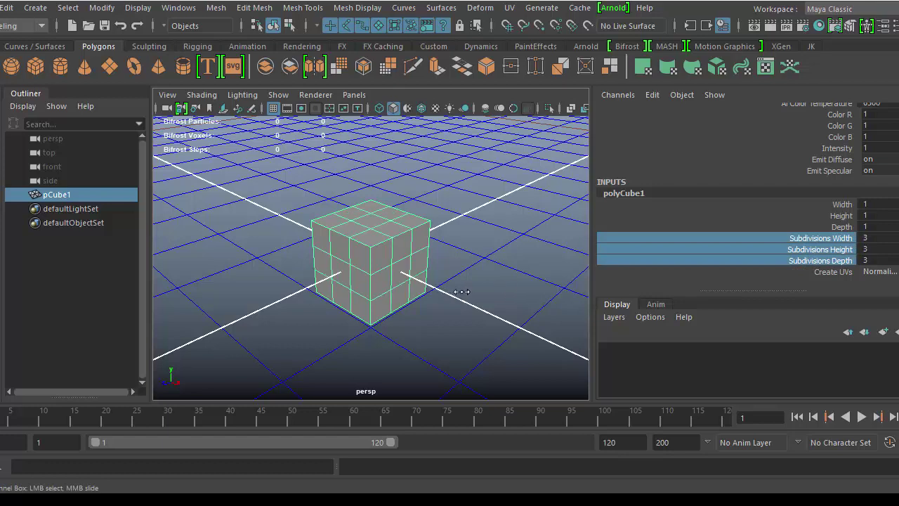
scroll(457, 294, "up", 3)
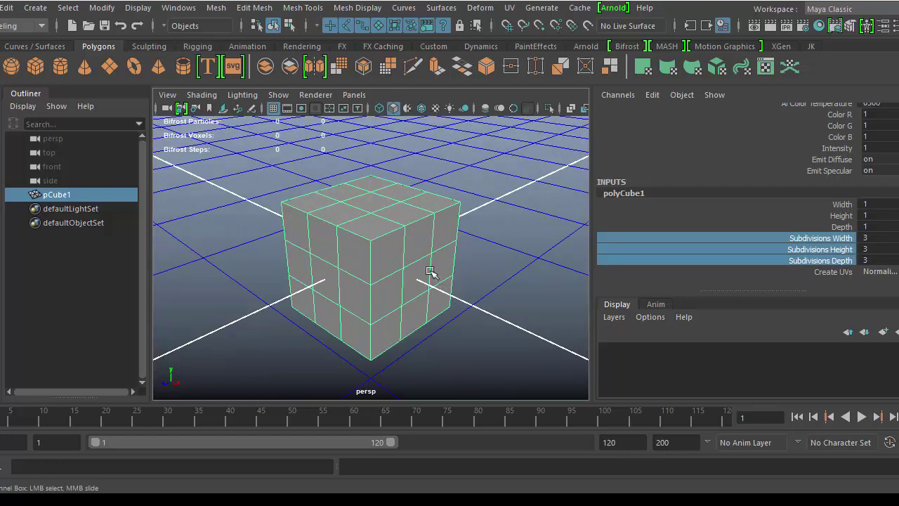
Extrude the four top faces nearest the cube's front corner with thickness and offset at 0, and return to object mode.
right_click_drag(411, 239, 409, 144)
left_click(354, 199)
left_click(355, 201)
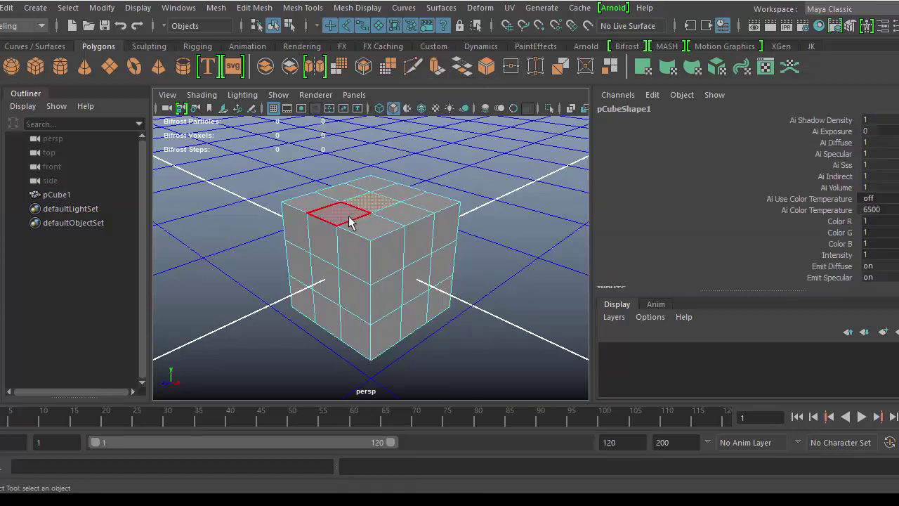
left_click(345, 217, "shift")
left_click(373, 222, "shift")
left_click(404, 213, "shift")
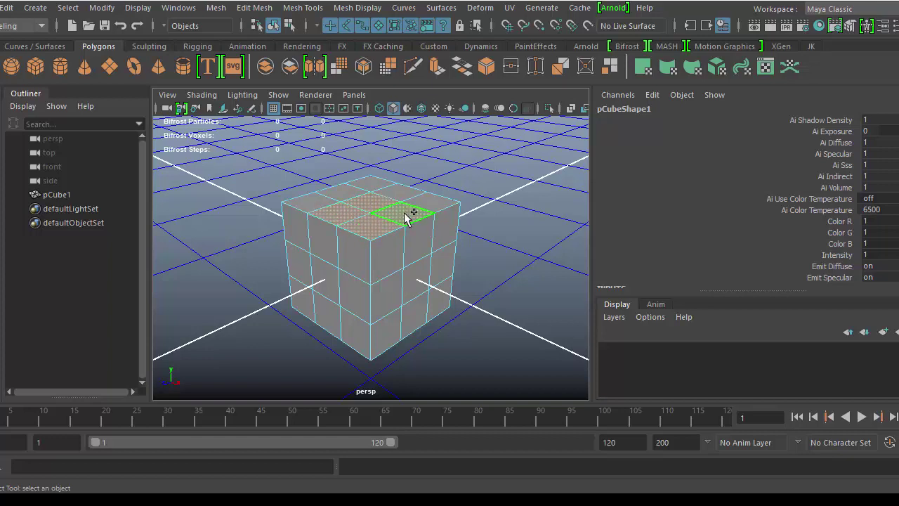
left_click(436, 73)
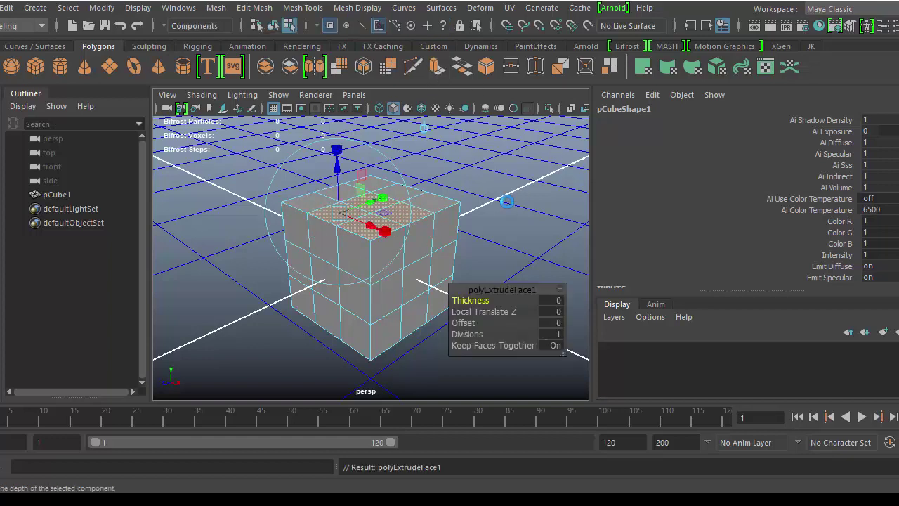
left_click(513, 198)
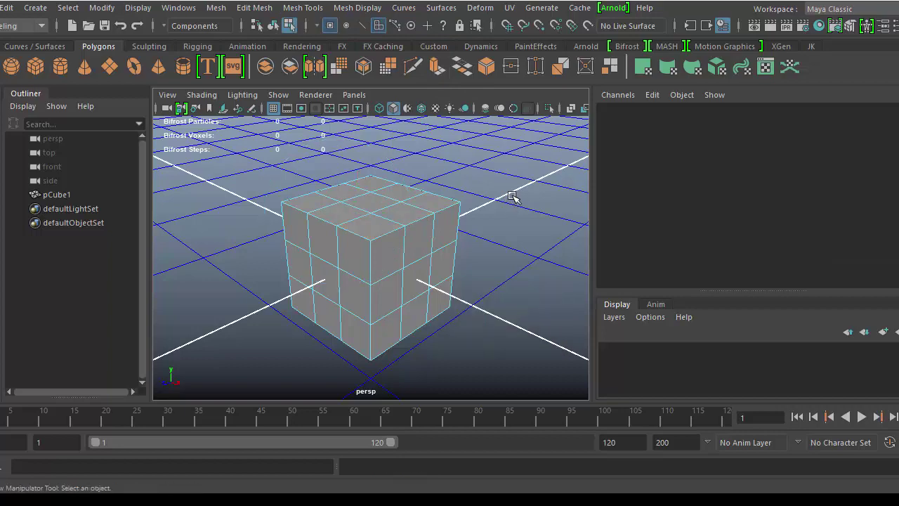
right_click(361, 301)
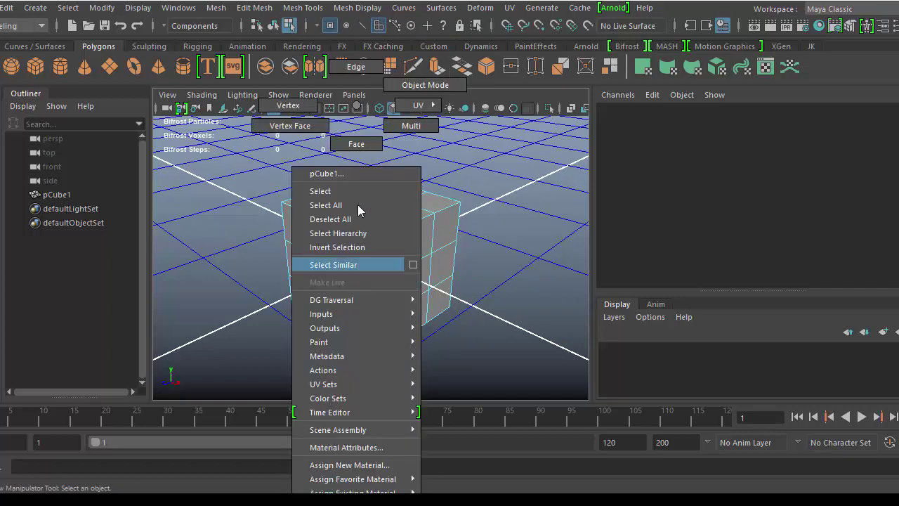
left_click(425, 84)
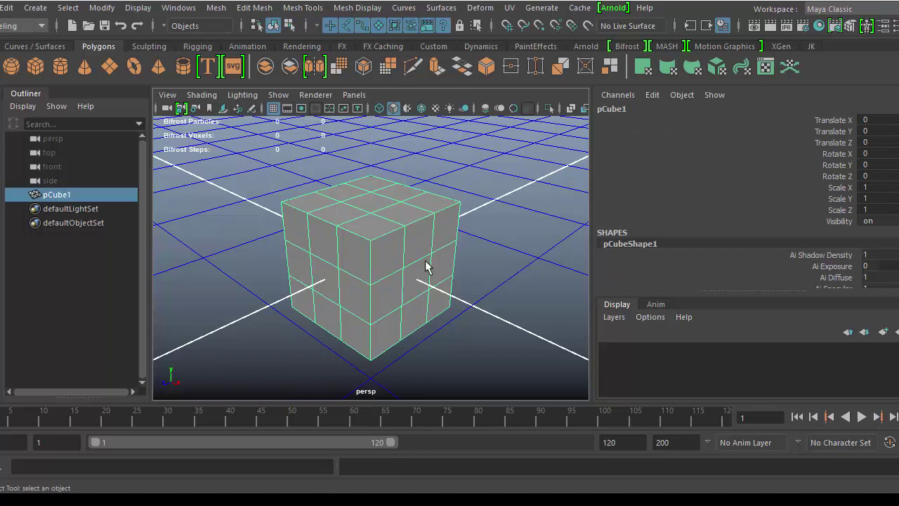
Preview the cube with smoothing and restore its unsmoothed display to inspect it.
key("3")
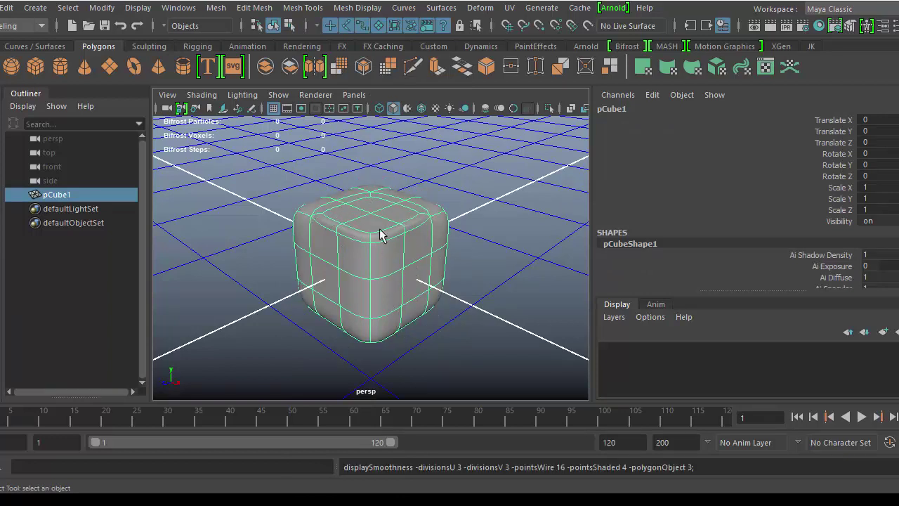
key("1")
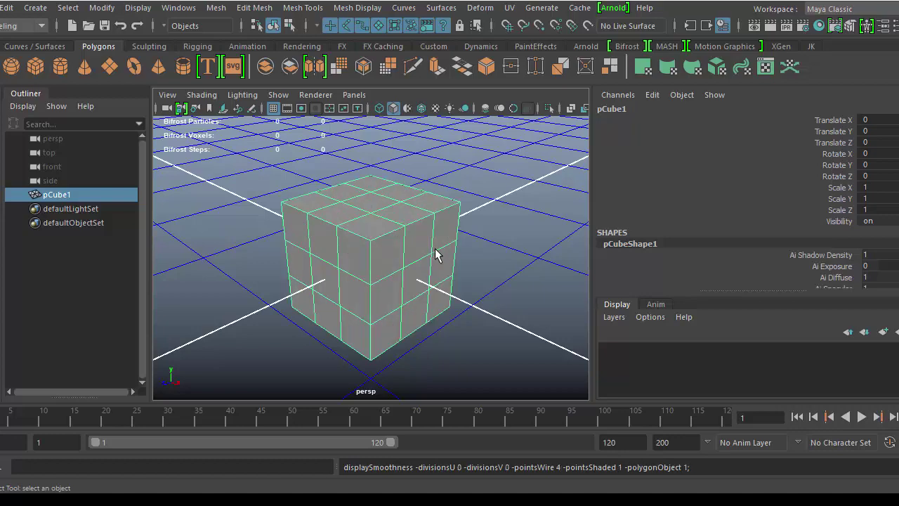
mouse_move(502, 272)
left_mouse_down("alt")
mouse_move(450, 288)
mouse_move(482, 297)
mouse_move(498, 278)
left_mouse_up("alt")
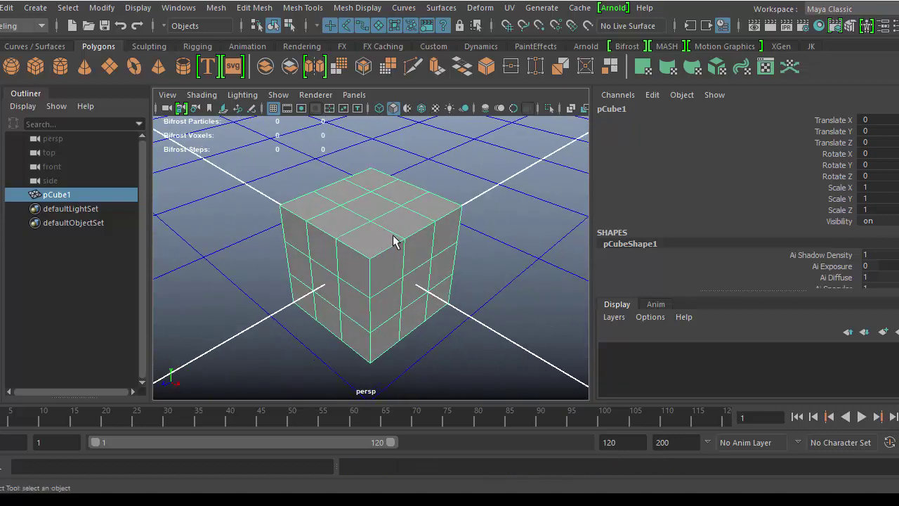
left_click_drag(403, 312, 421, 305, "alt")
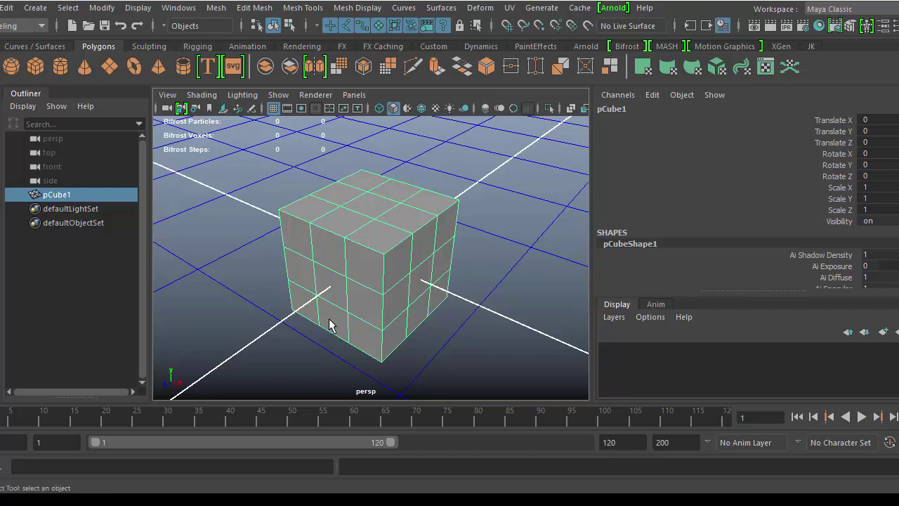
Open the mesh Cleanup Options for the cube with the operation set to Cleanup matching polygons.
left_click(212, 8)
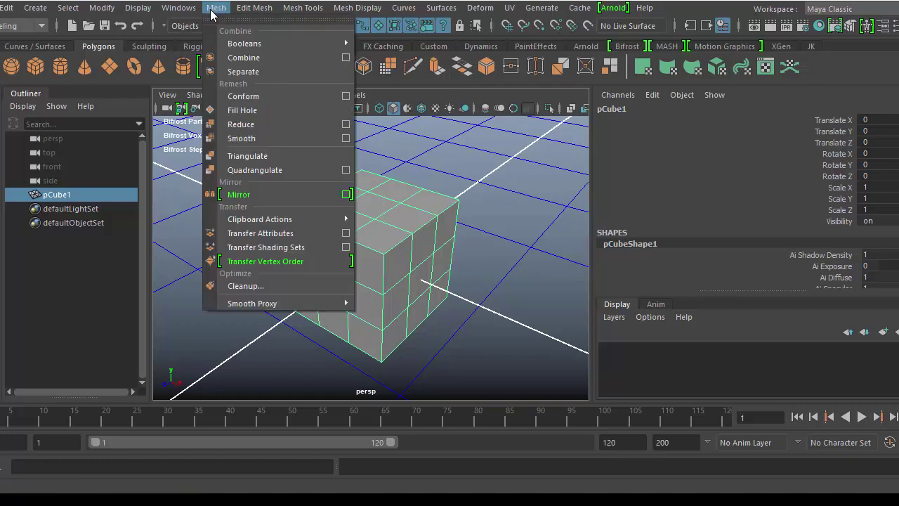
left_click(246, 286)
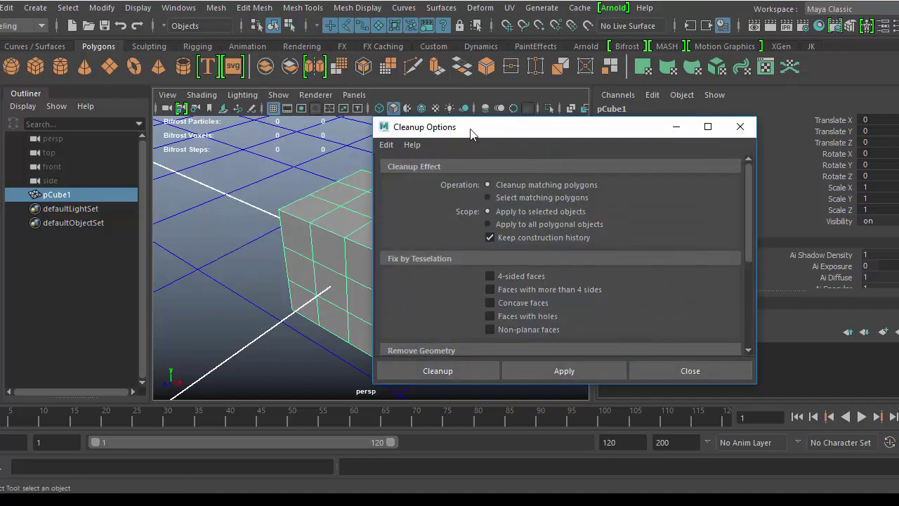
left_click_drag(471, 134, 591, 132)
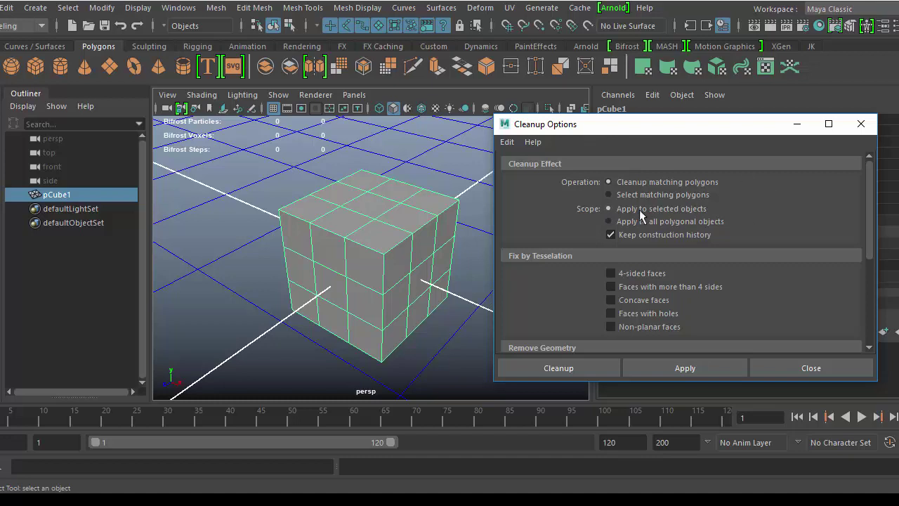
scroll(591, 314, "down", 3)
scroll(592, 313, "up", 3)
left_click(609, 182)
scroll(693, 297, "down", 3)
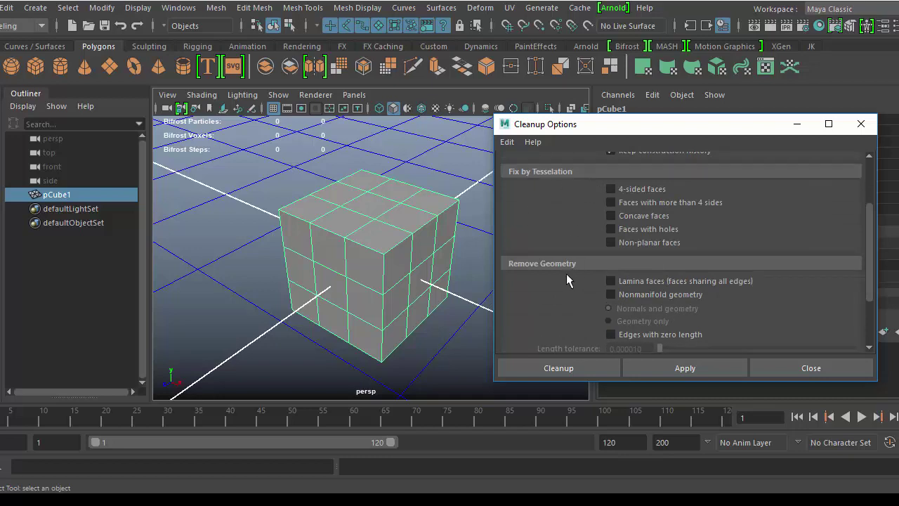
Enable removal of edges with zero length at tolerance 0.000010 and apply the cleanup to the cube.
scroll(566, 279, "down", 1)
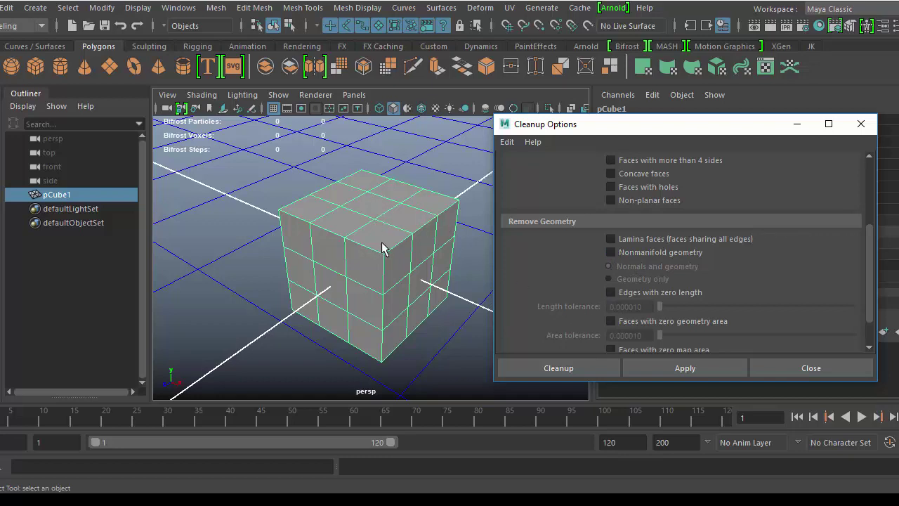
scroll(567, 314, "down", 1)
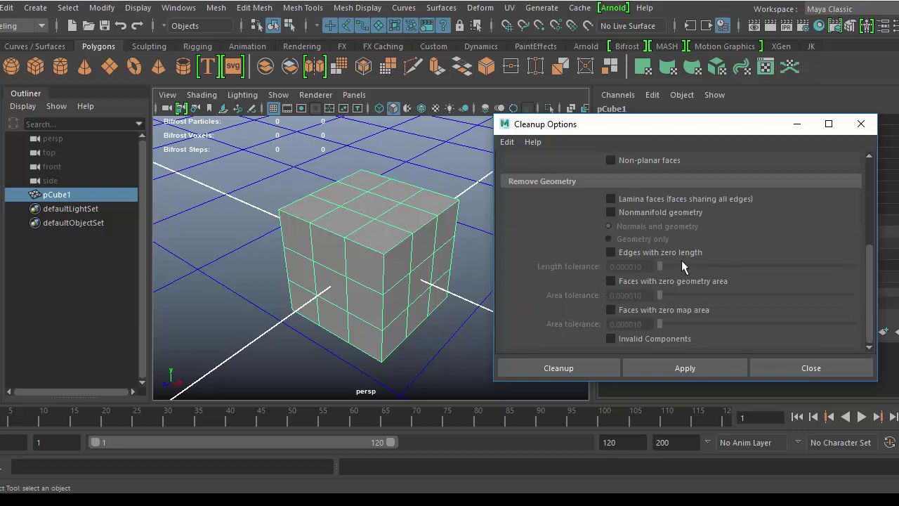
left_click(611, 253)
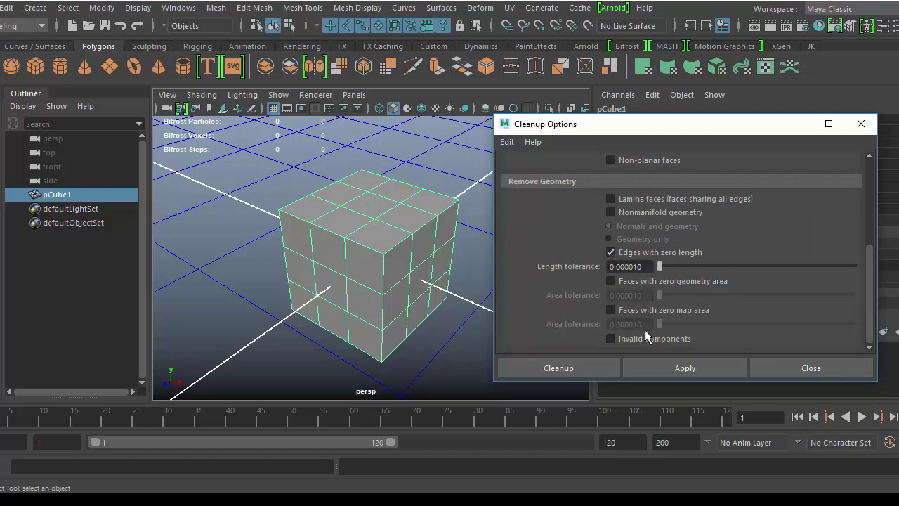
left_click(665, 370)
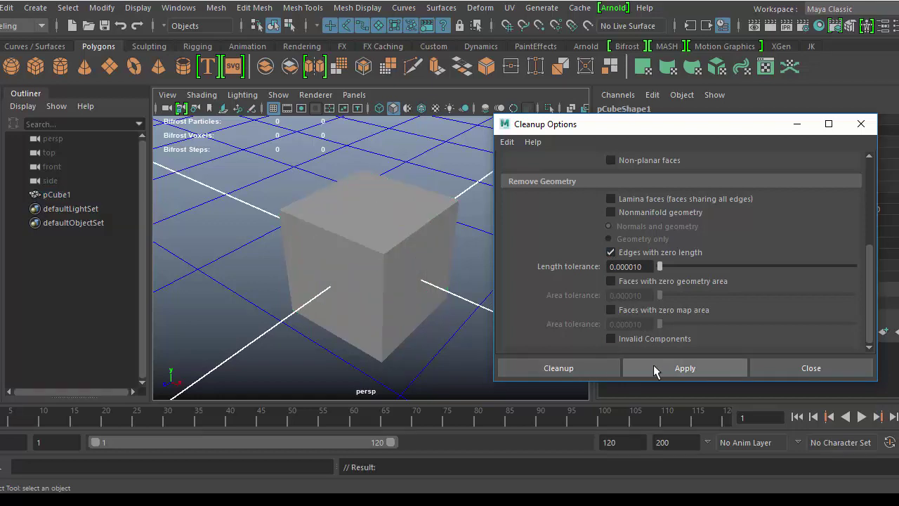
Select the cleaned cube, check its smoothed preview, and restore the unsmoothed display.
left_click(402, 239)
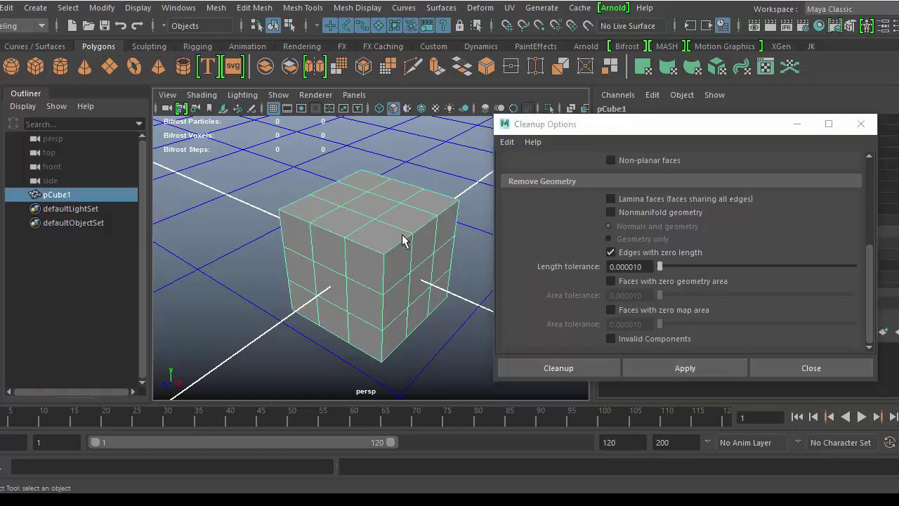
key("3")
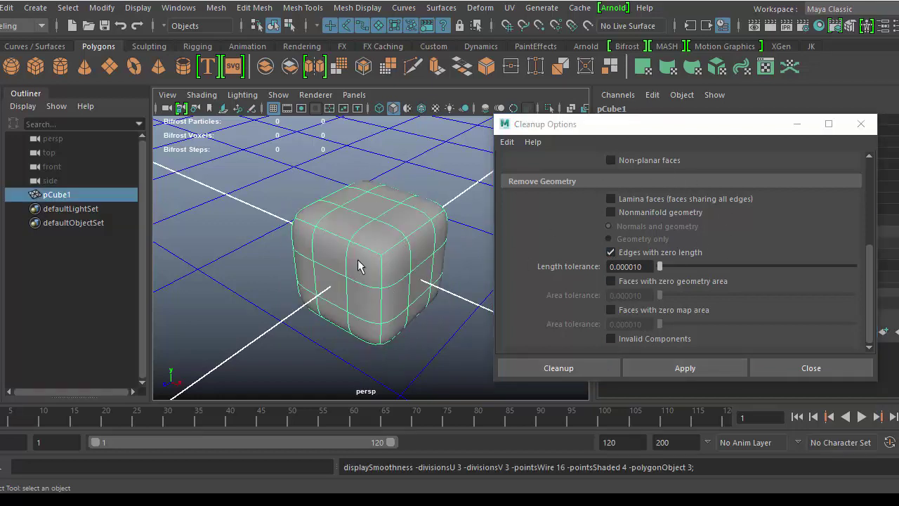
key("1")
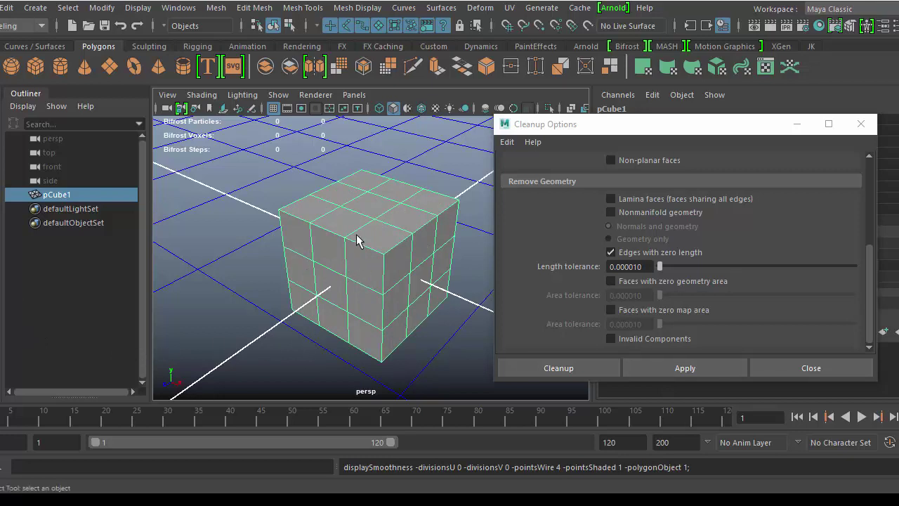
Extrude the upper and lower edges of a side's middle face outward as two flaps, and return to object mode.
right_click(349, 275)
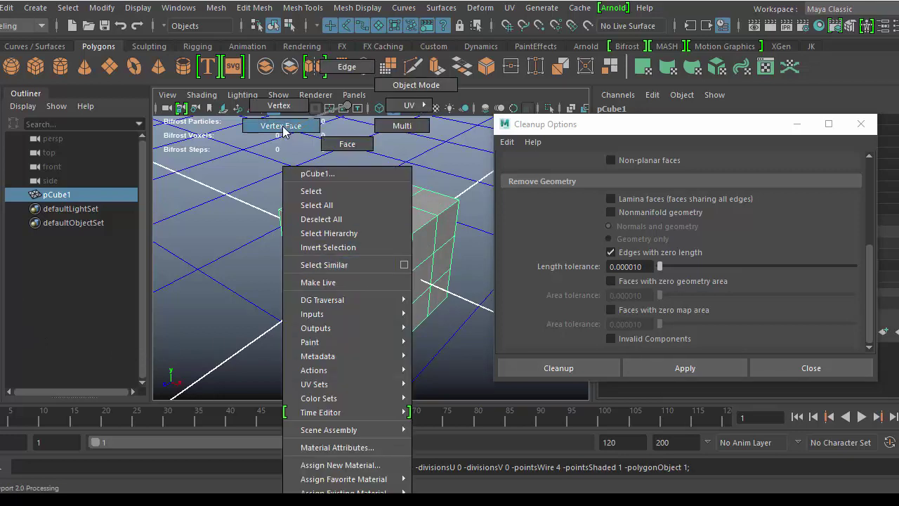
left_click(347, 67)
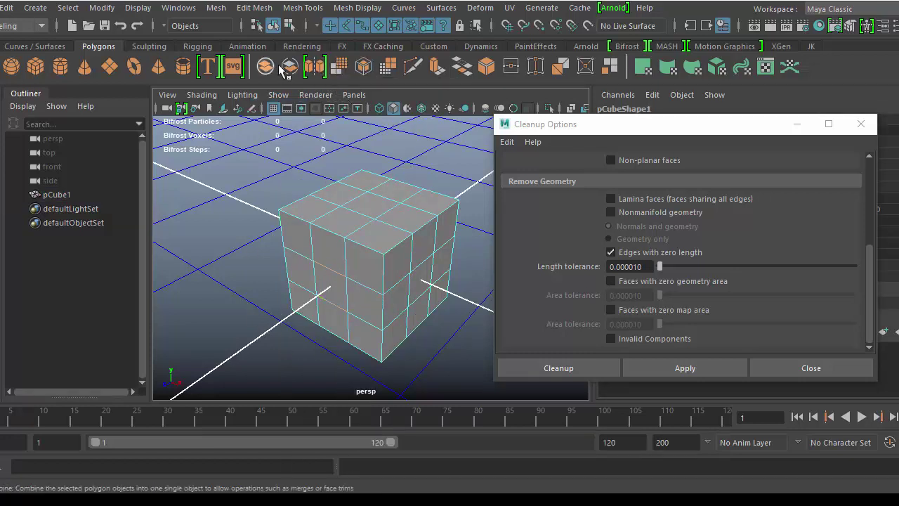
left_click(438, 67)
left_click_drag(317, 317, 237, 374)
left_click_drag(373, 339, 313, 261, "alt")
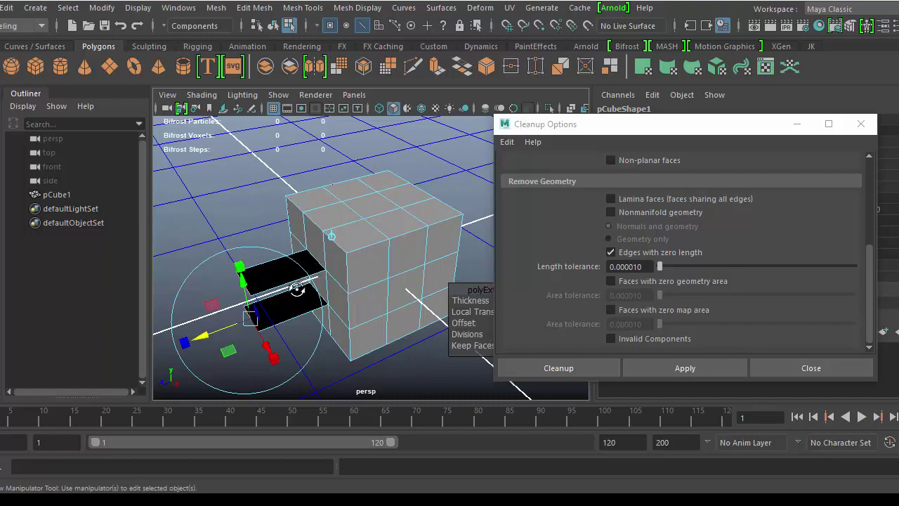
left_click_drag(301, 290, 313, 240, "alt")
mouse_move(316, 302)
left_mouse_down("alt")
mouse_move(383, 260)
mouse_move(389, 223)
mouse_move(343, 295)
mouse_move(321, 301)
left_mouse_up("alt")
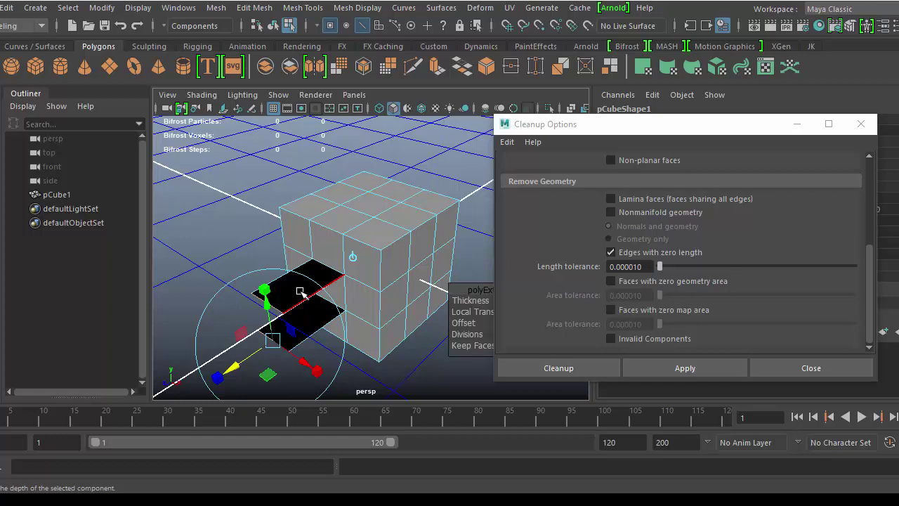
right_click_drag(300, 293, 366, 84)
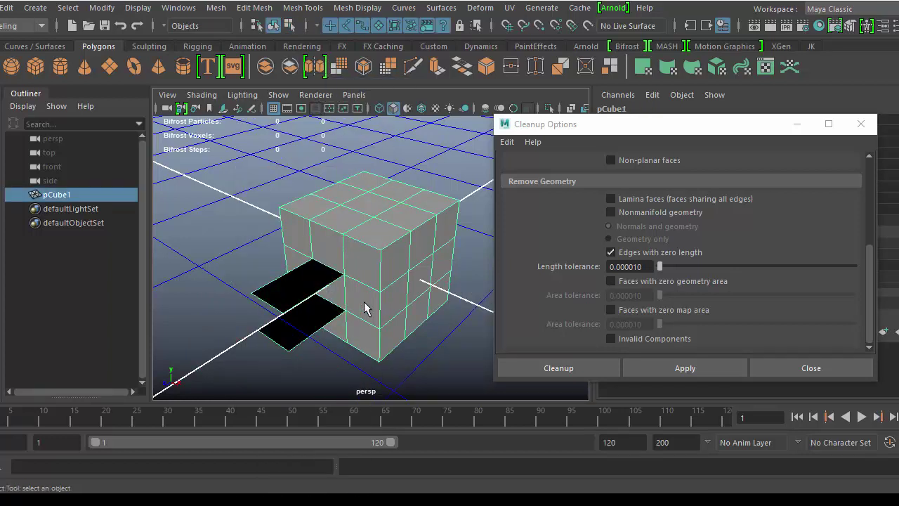
Set the cleanup to select matching polygons with nonmanifold geometry, normals and geometry included, disable edges with zero length, and apply it.
scroll(649, 263, "up", 3)
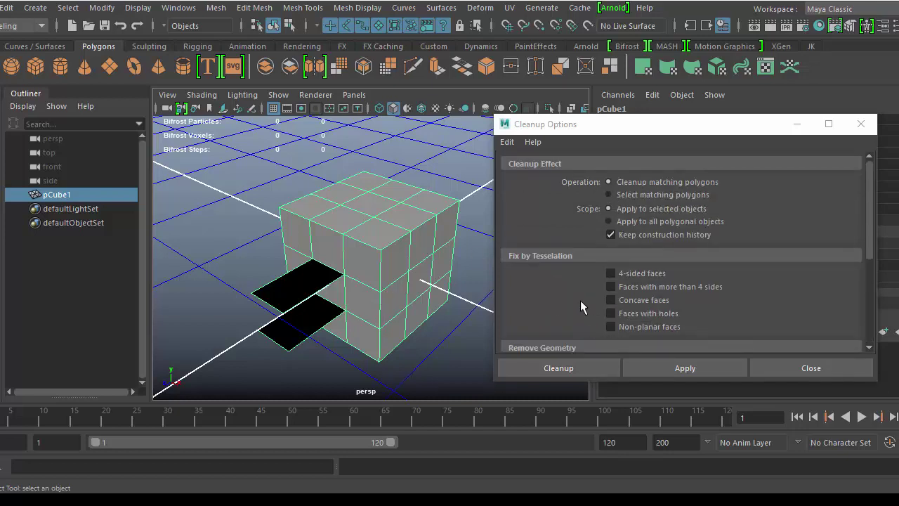
left_click(609, 196)
scroll(691, 311, "down", 3)
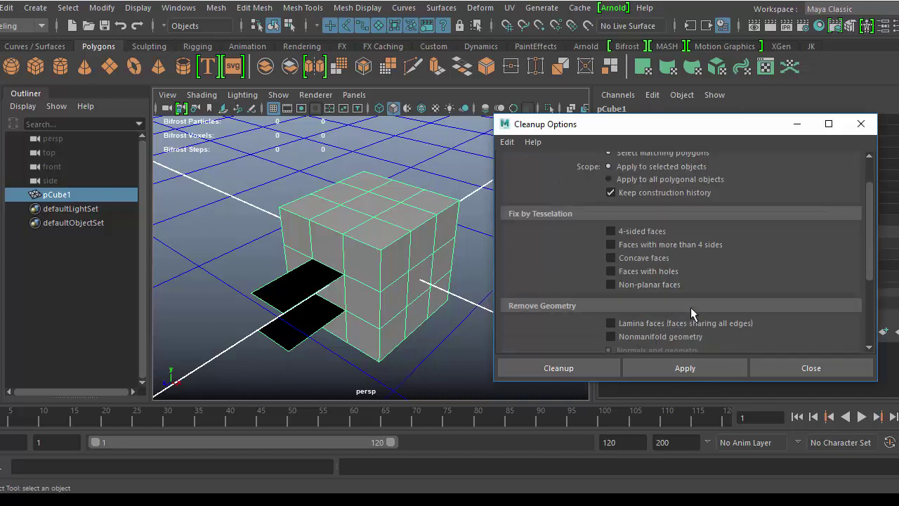
scroll(690, 307, "down", 5)
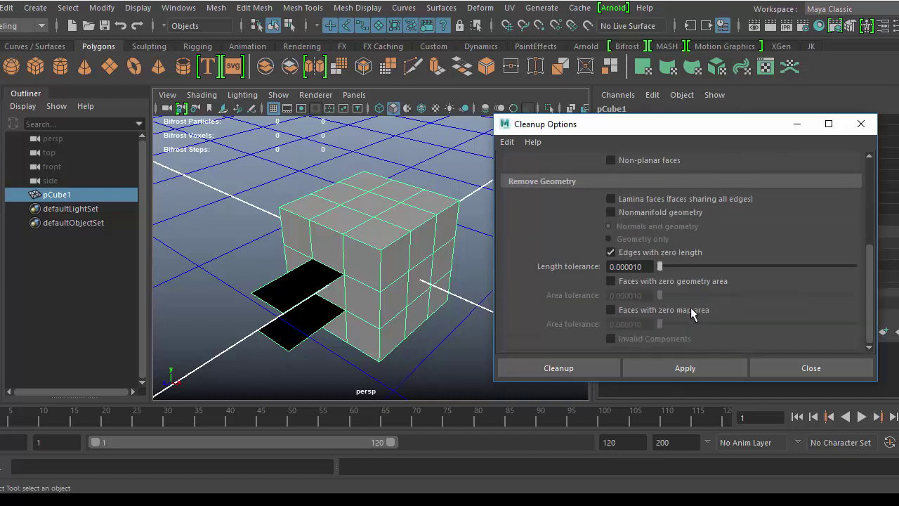
left_click(610, 212)
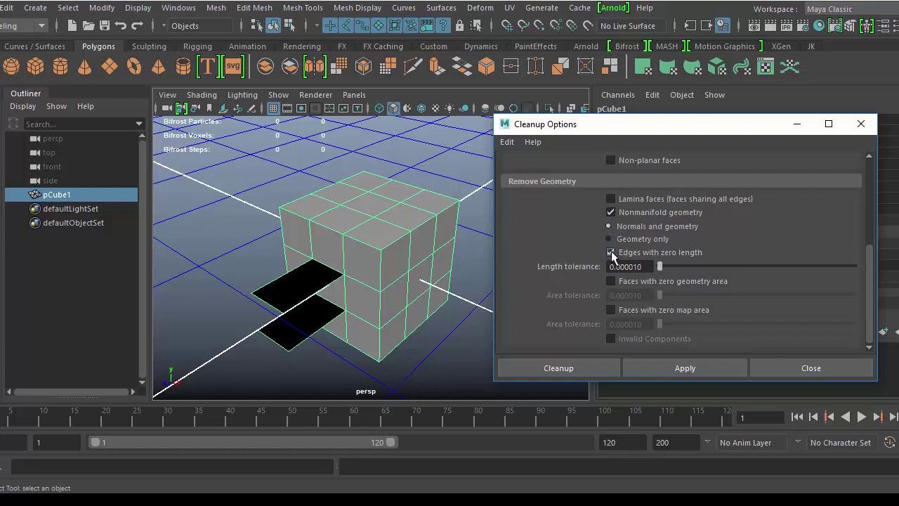
left_click(610, 252)
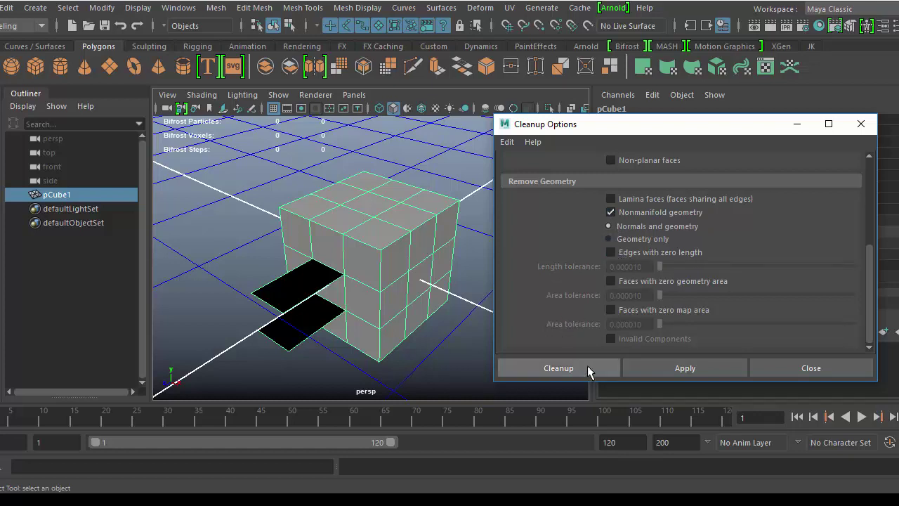
left_click(692, 368)
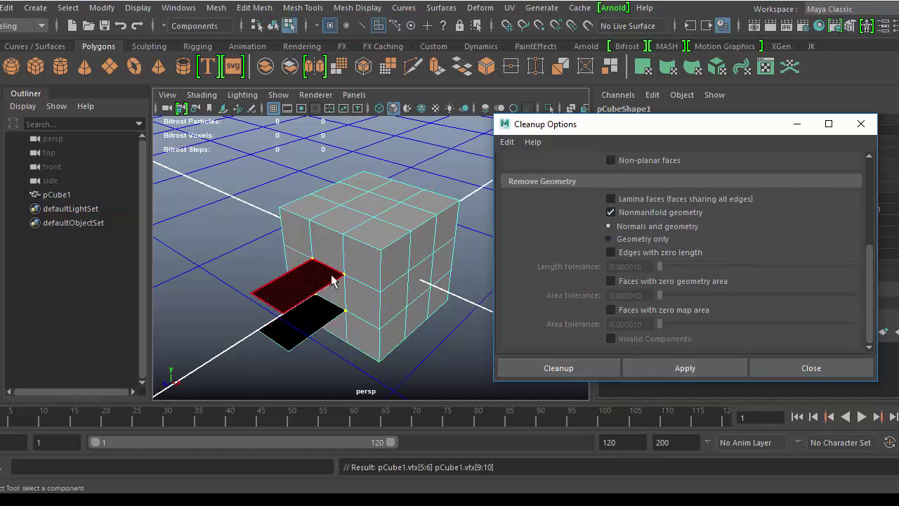
Inspect the selected nonmanifold vertices, switch the operation to Cleanup matching polygons, and try applying it to the vertex selection.
scroll(399, 371, "up", 5)
right_click_drag(379, 363, 313, 260, "alt")
left_click_drag(362, 275, 376, 220, "alt")
left_click_drag(381, 251, 351, 283, "alt")
scroll(689, 324, "up", 5)
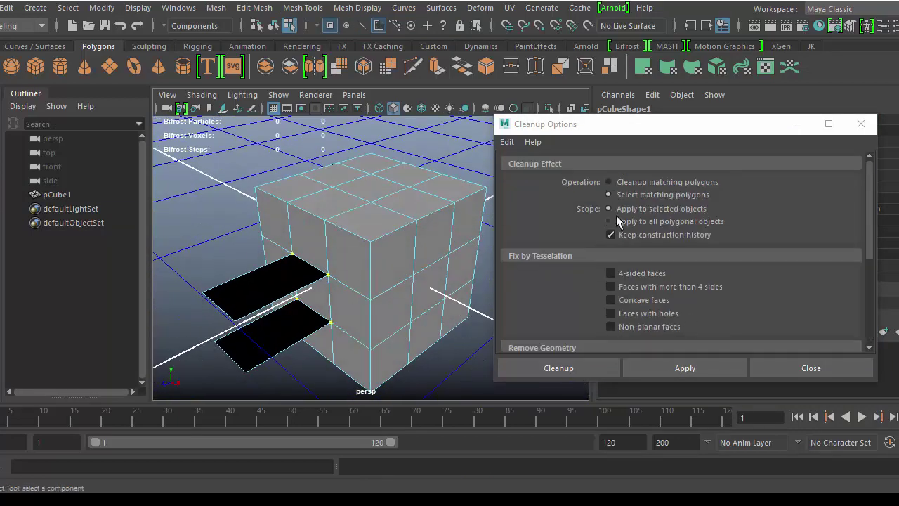
left_click(609, 183)
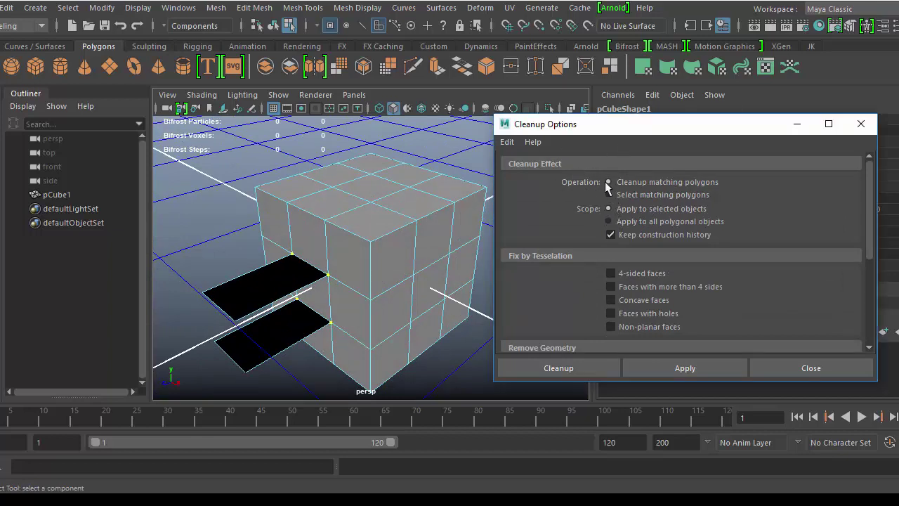
left_click(685, 371)
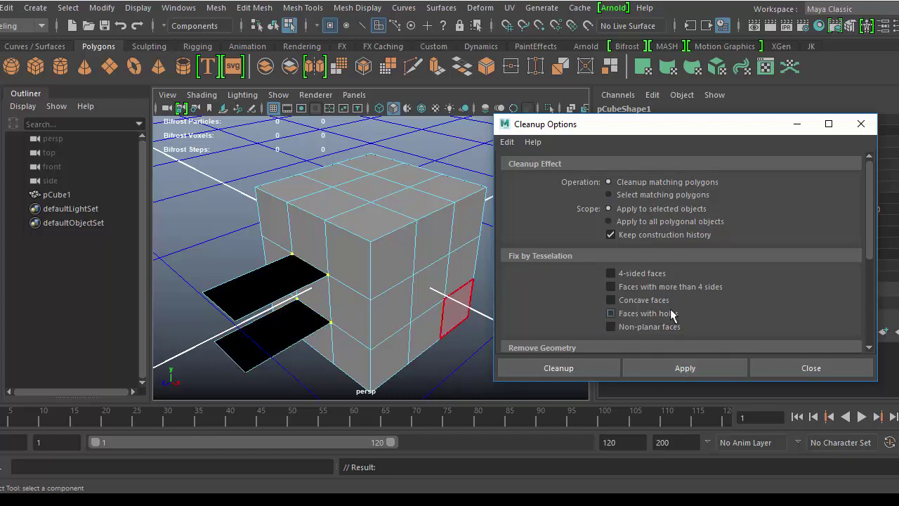
Return the cube to object mode and apply the nonmanifold geometry cleanup to the whole object.
scroll(666, 266, "down", 5)
scroll(665, 265, "up", 5)
scroll(635, 295, "down", 3)
right_click(351, 238)
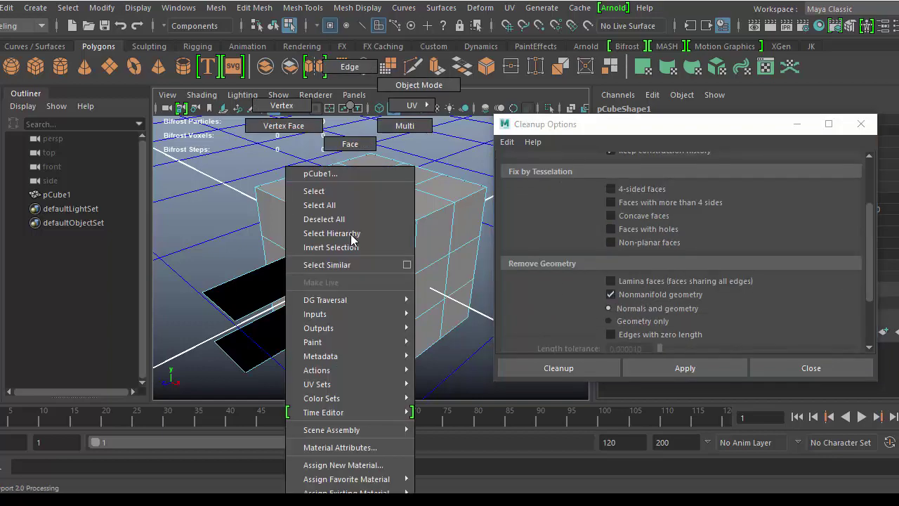
left_click(418, 84)
scroll(692, 246, "up", 3)
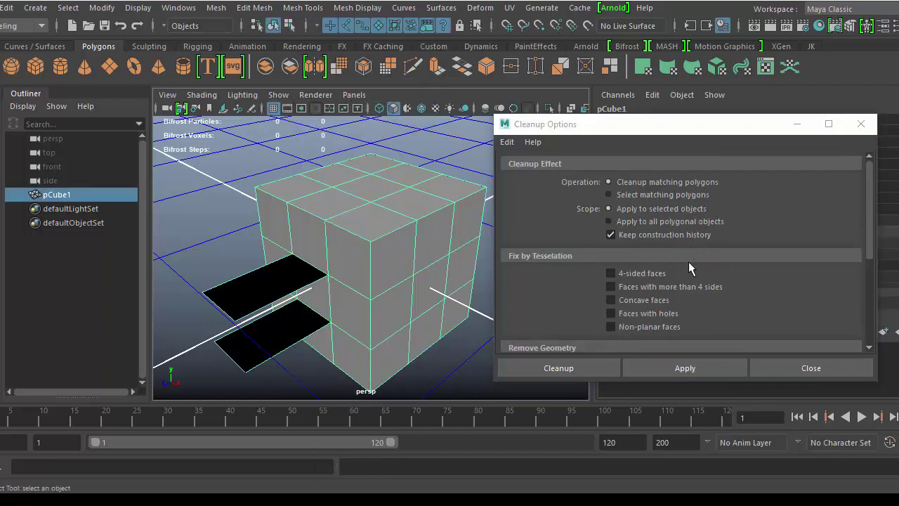
scroll(691, 269, "down", 5)
left_click(686, 368)
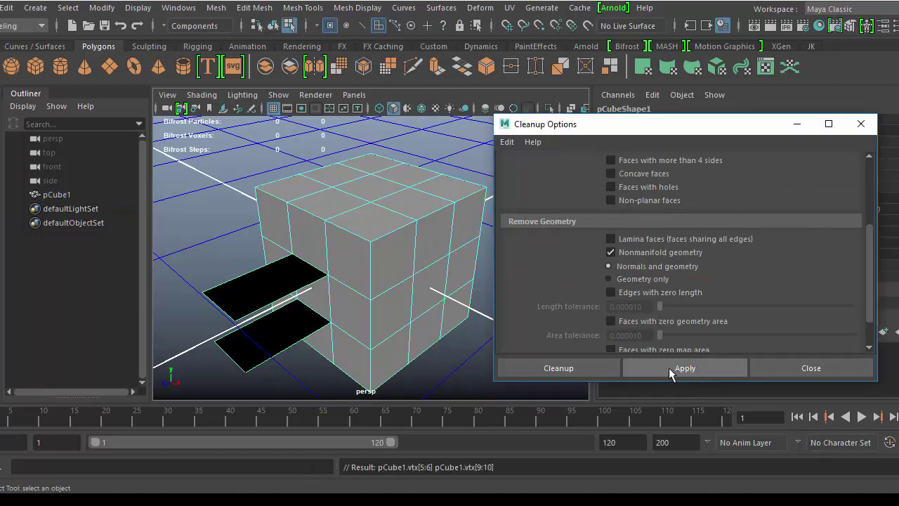
Pull the detached upper flap away from the cube and delete both flaps.
left_click(249, 295)
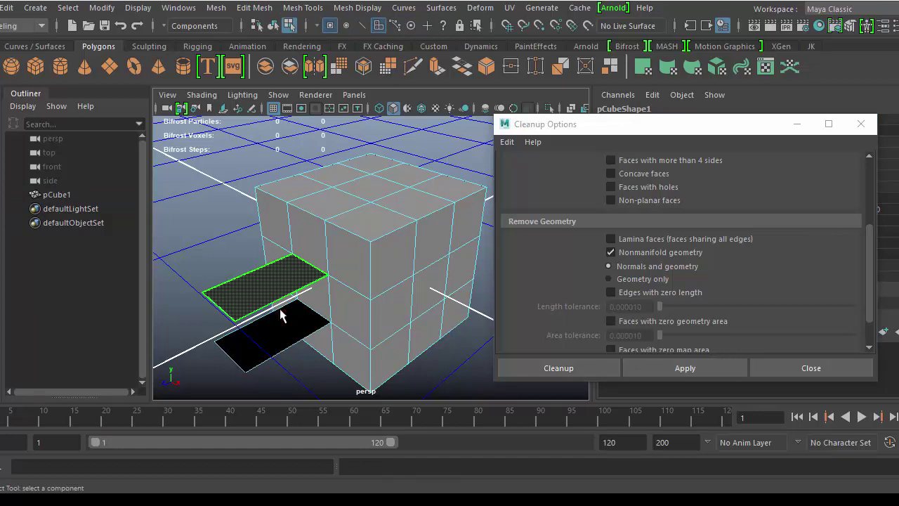
key("w")
left_click_drag(226, 305, 184, 321)
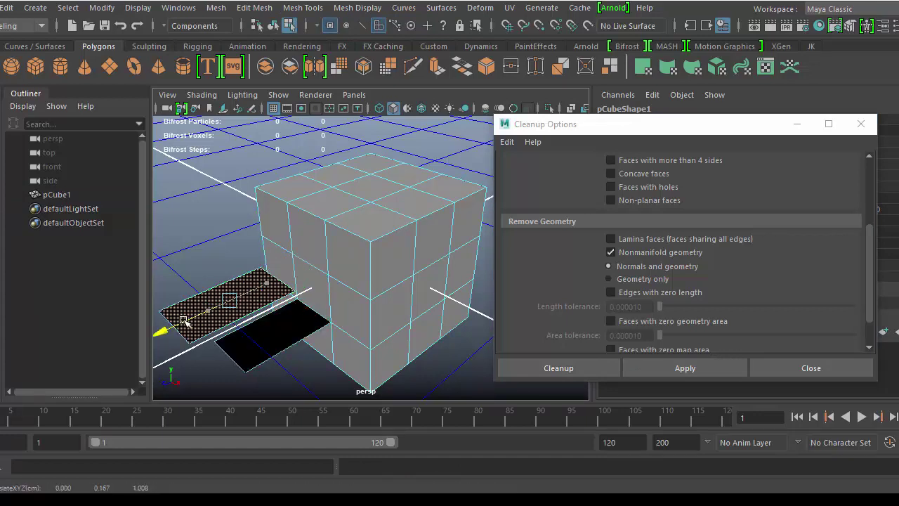
key("ctrl+z")
key("ctrl+z")
key("ctrl+z")
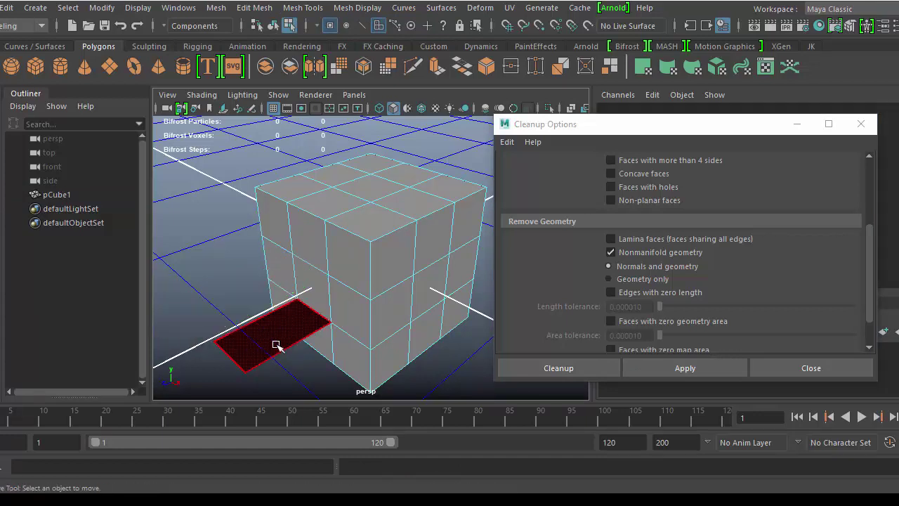
Move the side's middle face outward to test whether it is attached to the cube, and undo the move.
left_click(299, 261)
left_click_drag(259, 316, 202, 342)
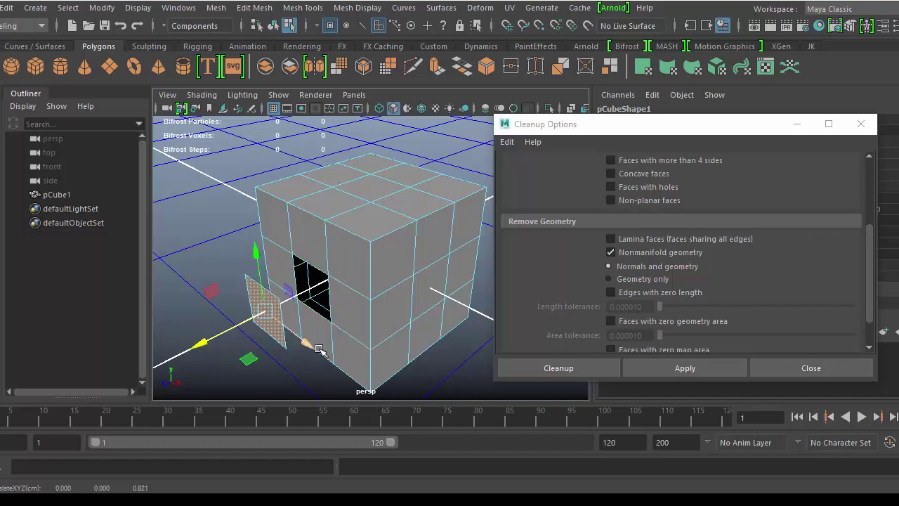
key("ctrl+z")
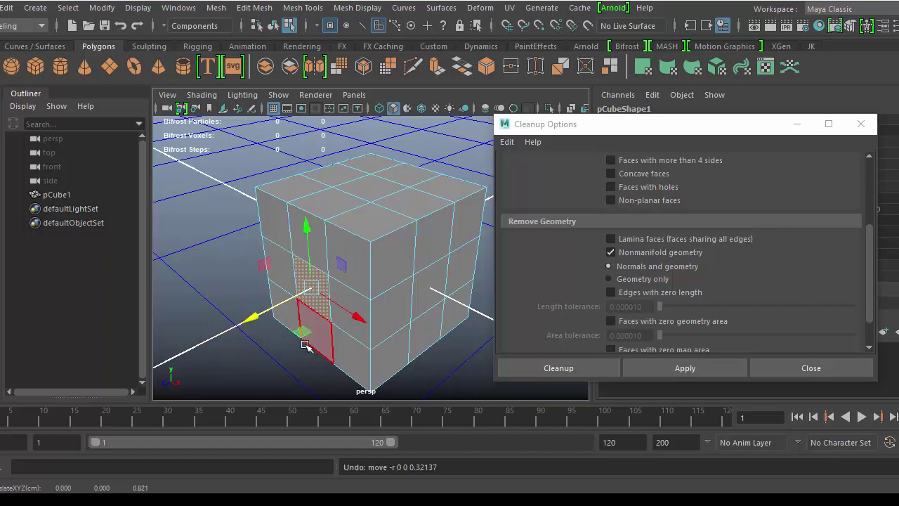
Return to object mode, examine the smoothed preview around the middle face, and restore the unsmoothed display.
left_click_drag(305, 343, 355, 271, "alt")
right_click_drag(356, 271, 379, 308, "alt")
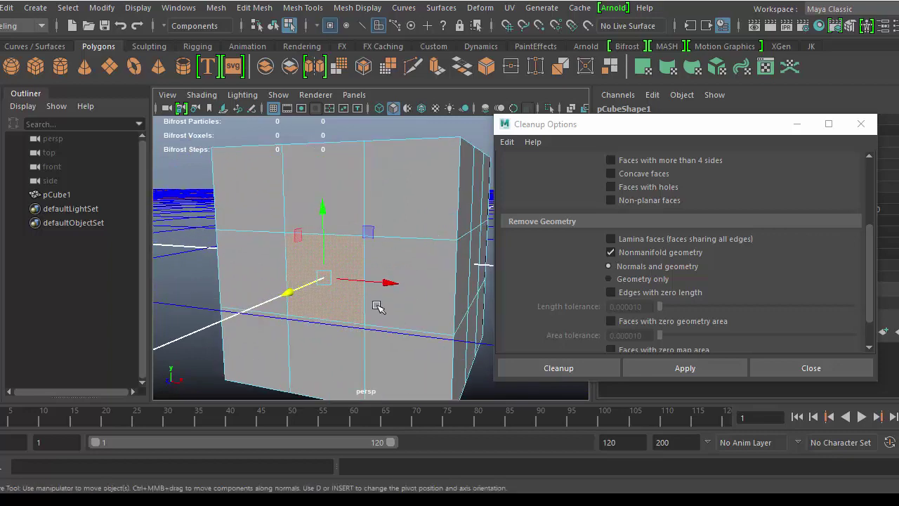
right_click_drag(279, 176, 356, 84)
key("3")
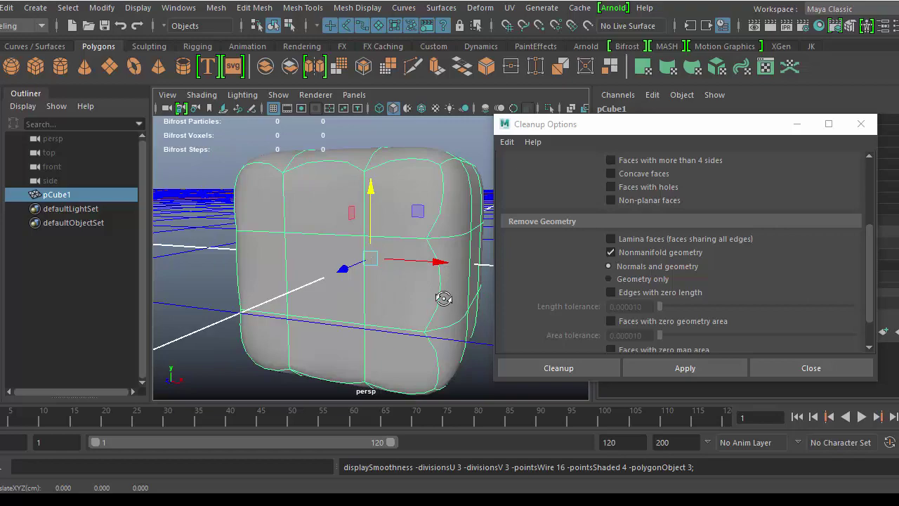
left_click_drag(443, 297, 405, 341, "alt")
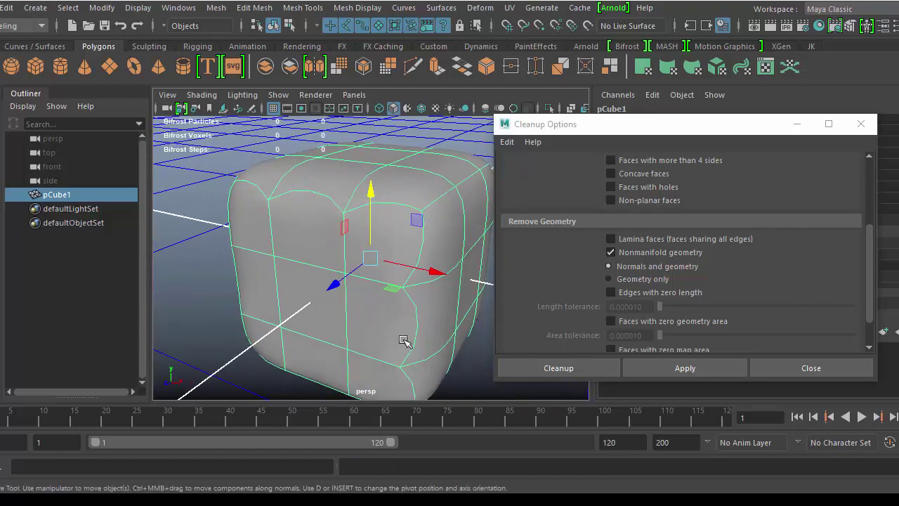
key("1")
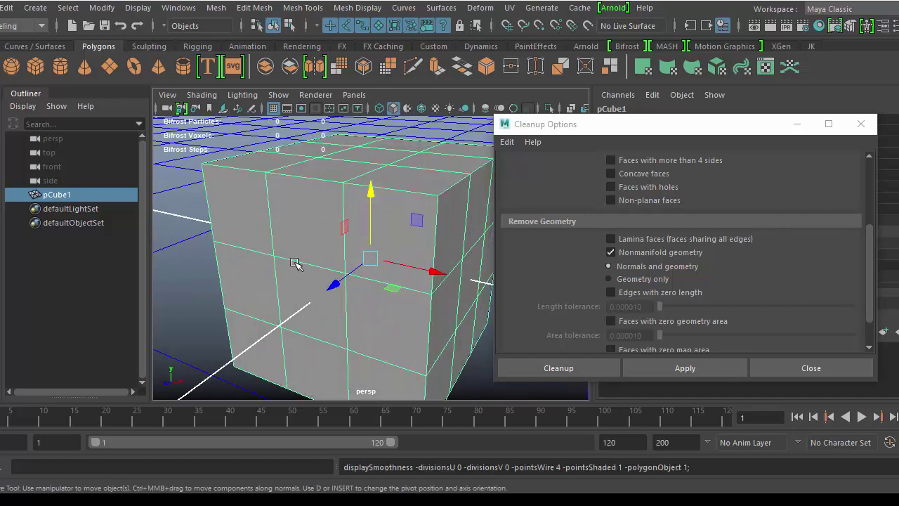
Select the corner vertices of the side's middle face and merge them with a threshold of 0.0100.
right_click_drag(286, 259, 221, 106)
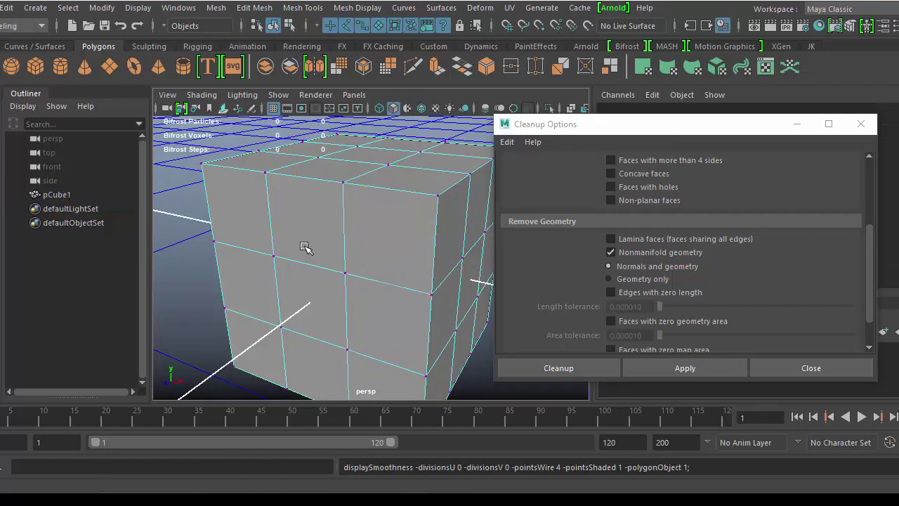
left_click_drag(347, 321, 398, 288, "alt")
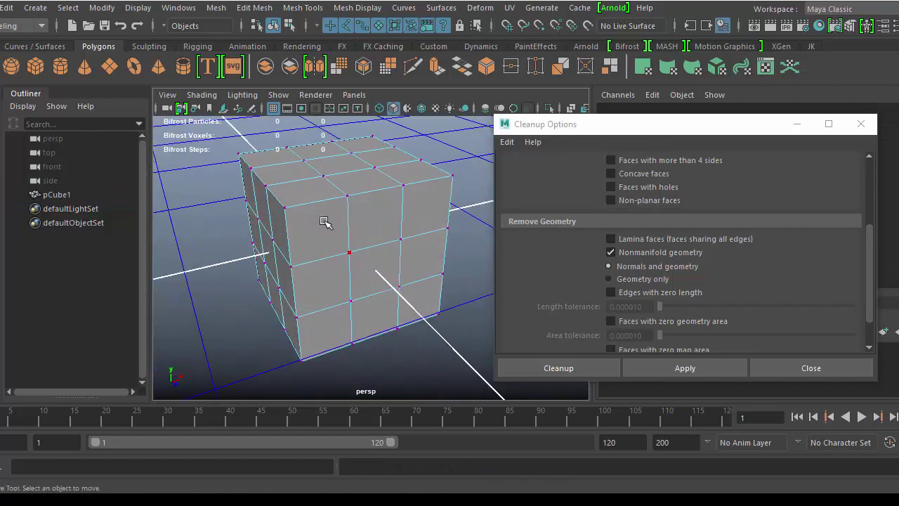
left_click_drag(324, 219, 234, 327)
left_click_drag(350, 132, 495, 383)
left_click_drag(240, 351, 455, 339, "alt")
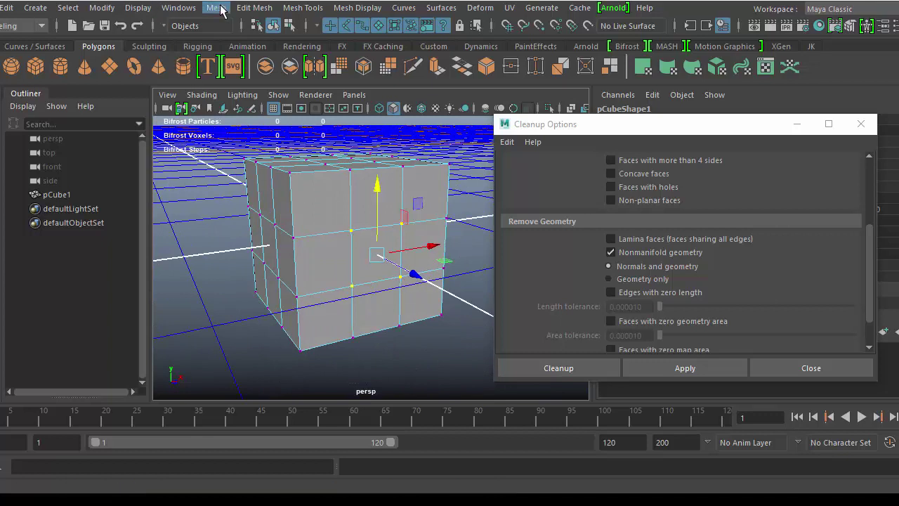
left_click(246, 9)
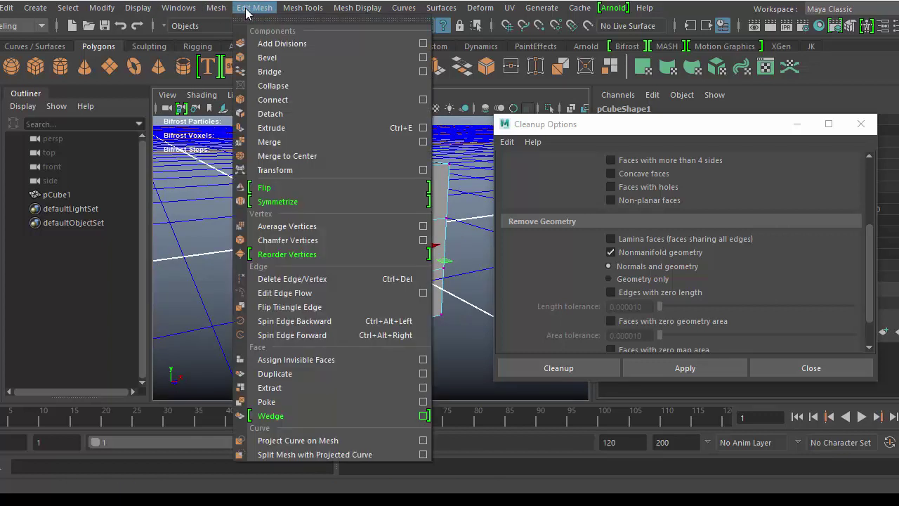
left_click(422, 142)
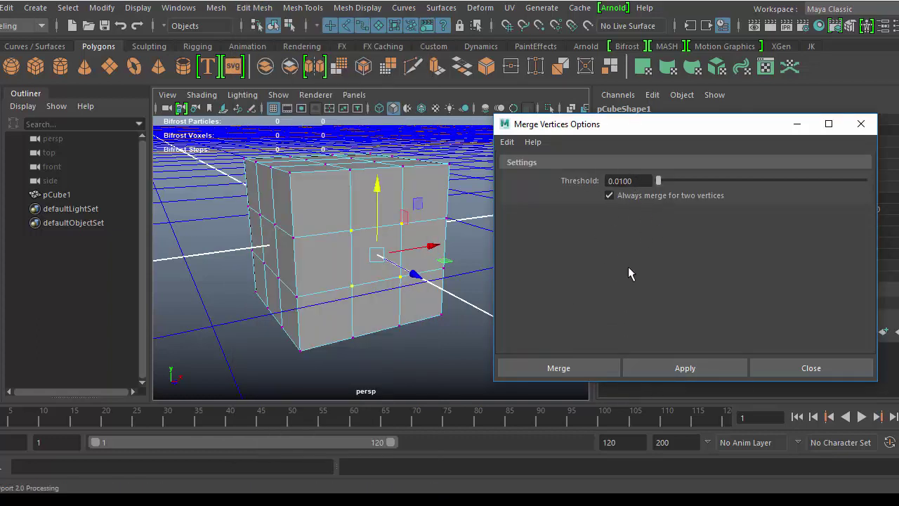
left_click(657, 369)
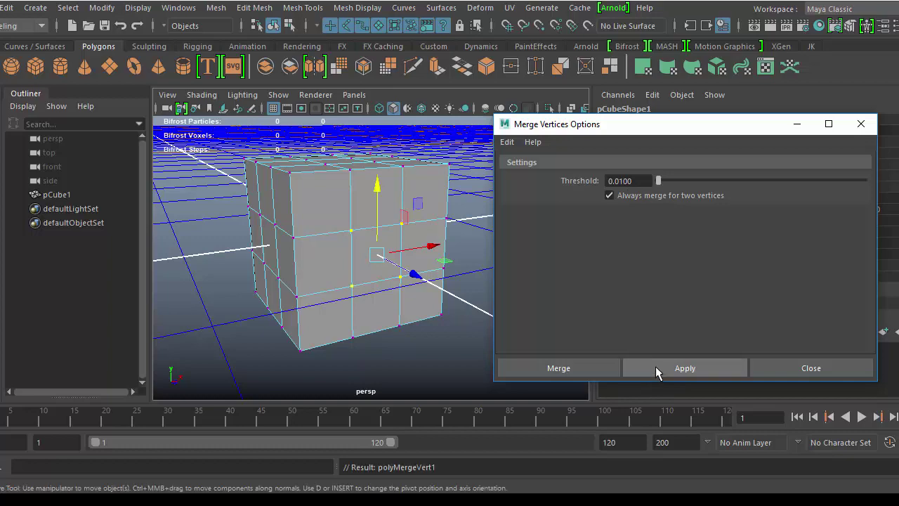
Check the merged cube in object mode with the smoothed preview, and switch the smoothing back off.
right_click_drag(343, 218, 411, 130)
right_click_drag(374, 184, 407, 91)
key("3")
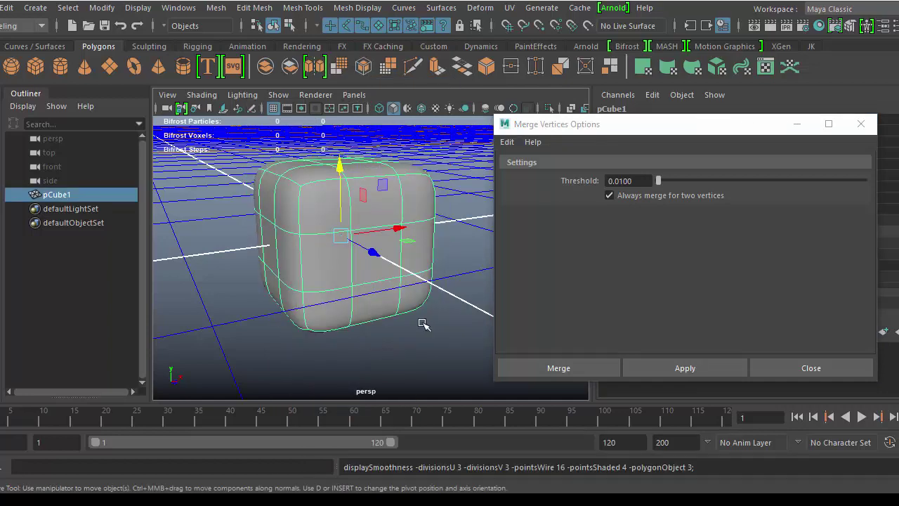
left_click_drag(422, 323, 434, 354, "alt")
key("1")
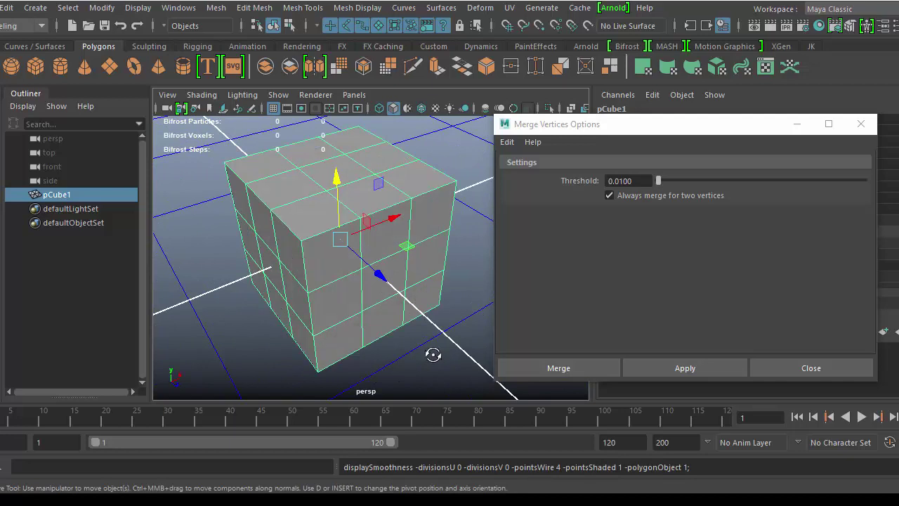
Extrude the upper edge of a side's middle face outward and target-weld its outer edge to the cube's top edge directly above.
key("q")
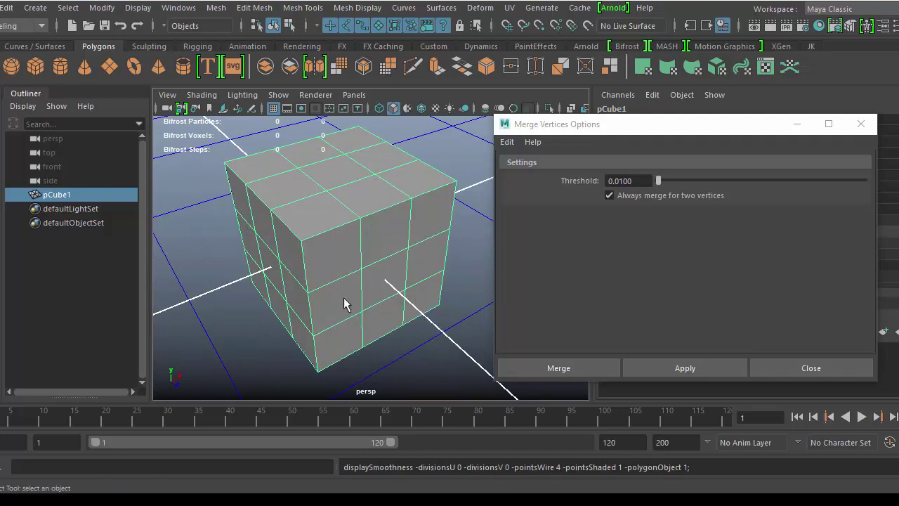
right_click_drag(363, 266, 362, 66)
left_click(385, 257)
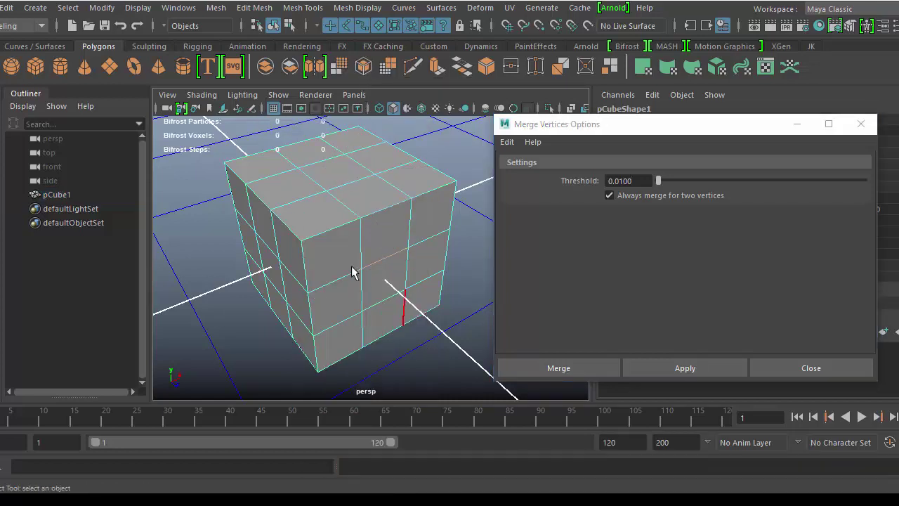
left_click(436, 68)
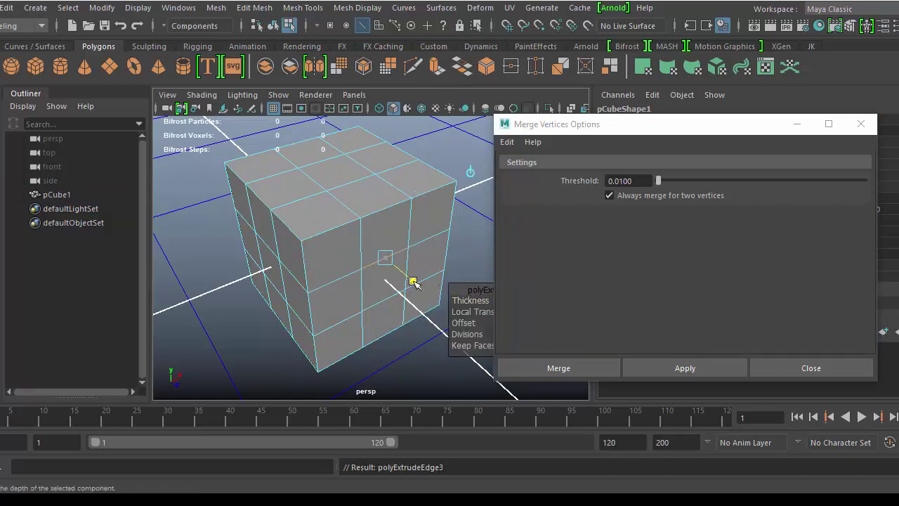
left_click_drag(411, 281, 446, 320)
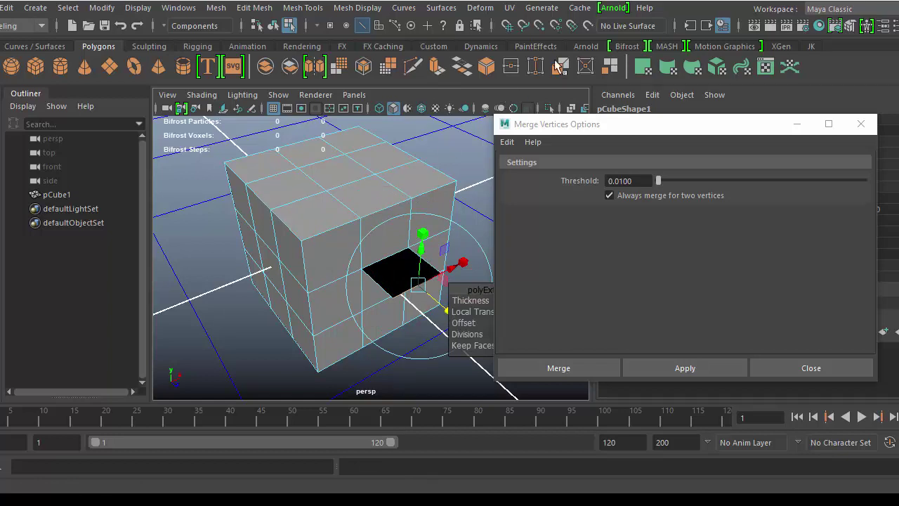
left_click(536, 68)
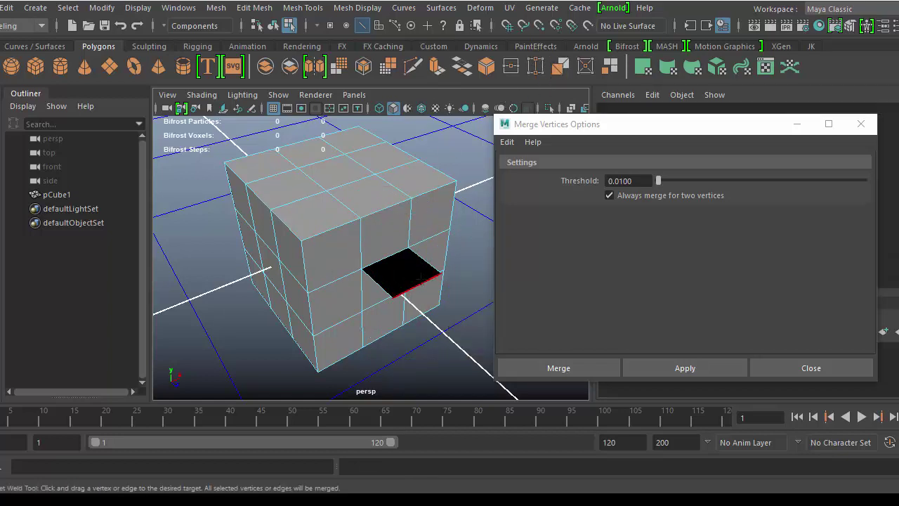
left_click_drag(418, 284, 385, 212)
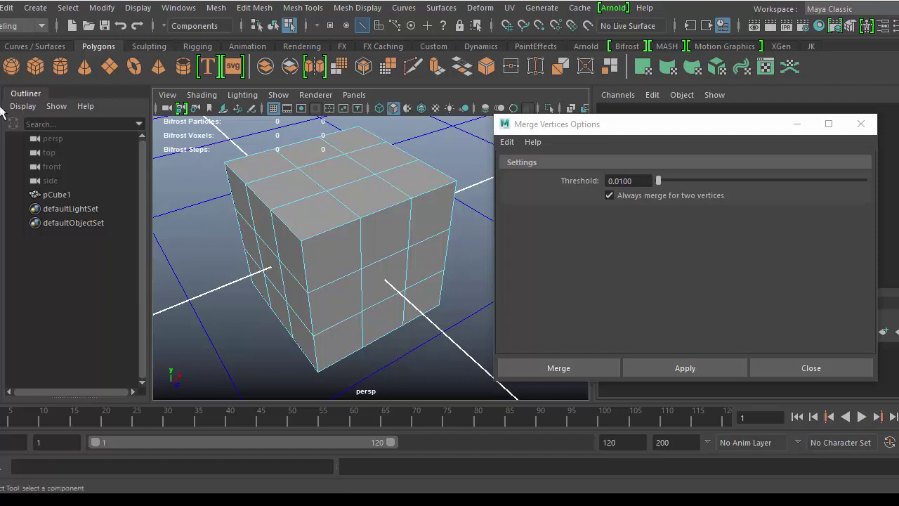
Return to object mode, check the cube's smoothed preview around the welded faces, and restore the unsmoothed display.
right_click_drag(410, 208, 466, 102)
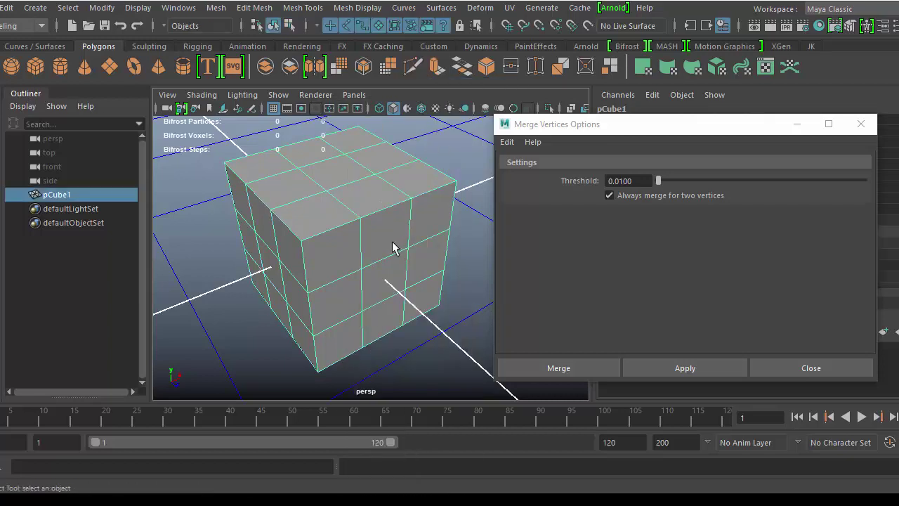
key("3")
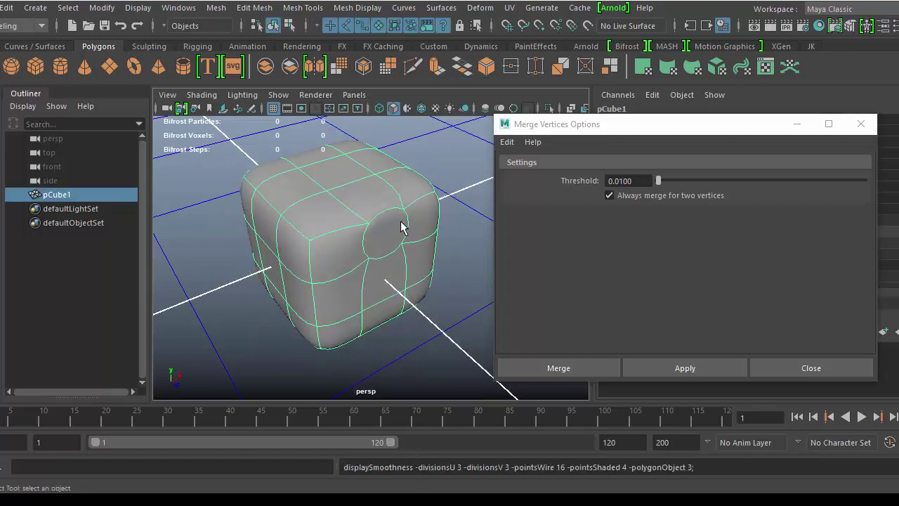
key("1")
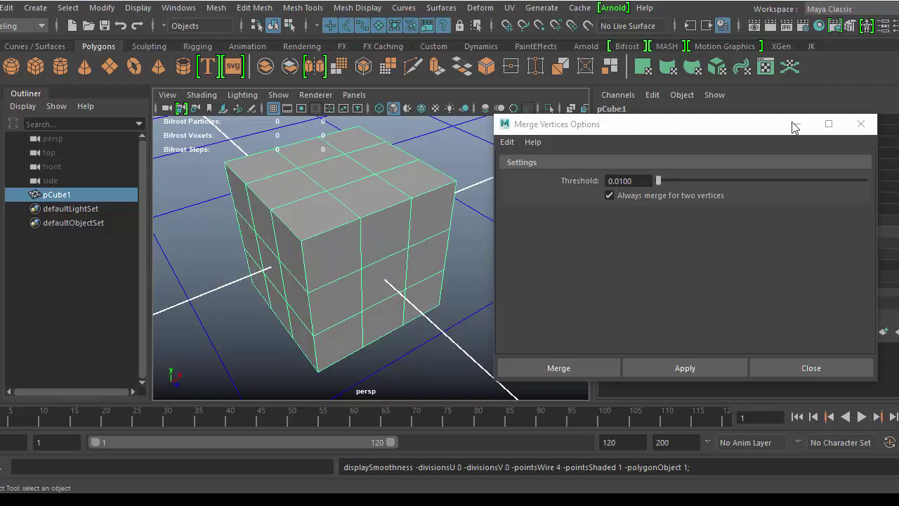
Close the vertex merge options and apply mesh Cleanup to the cube with only Lamina faces enabled for removal.
left_click(861, 124)
left_click(223, 12)
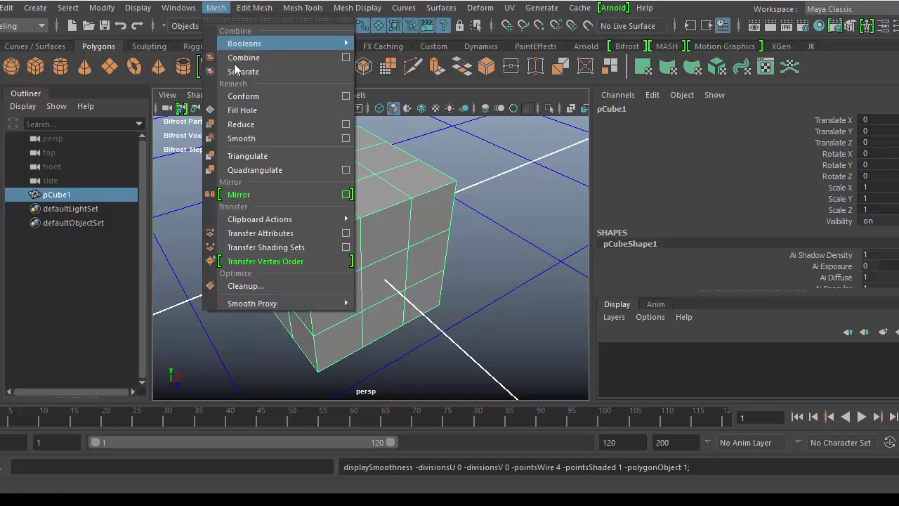
left_click(236, 284)
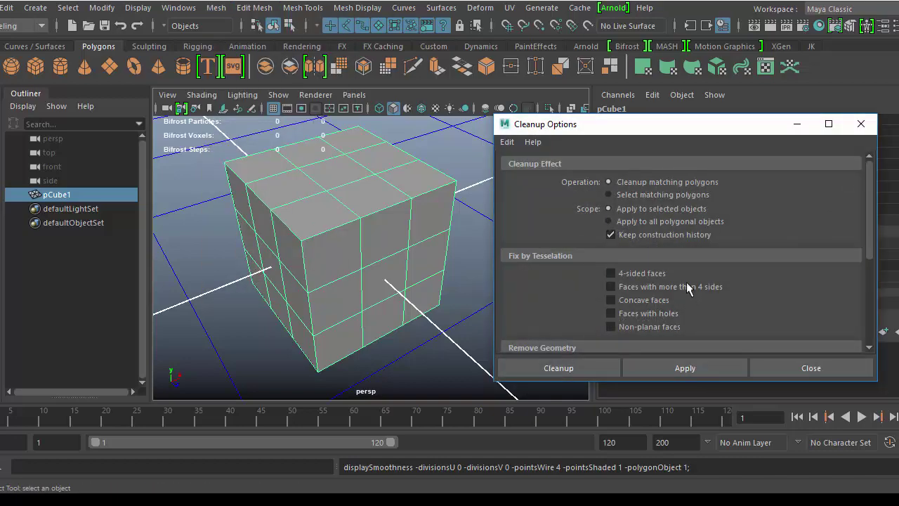
scroll(694, 291, "down", 4)
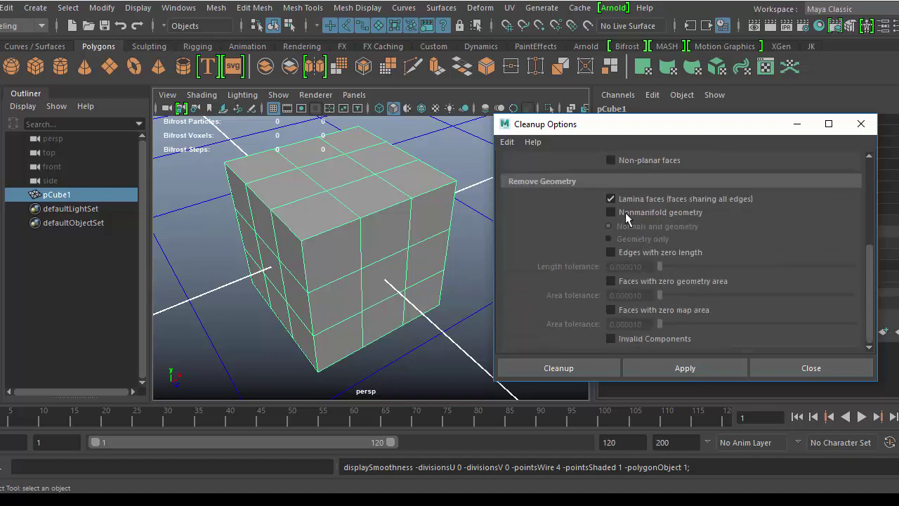
left_click(611, 212)
left_click(616, 198)
left_click(610, 212)
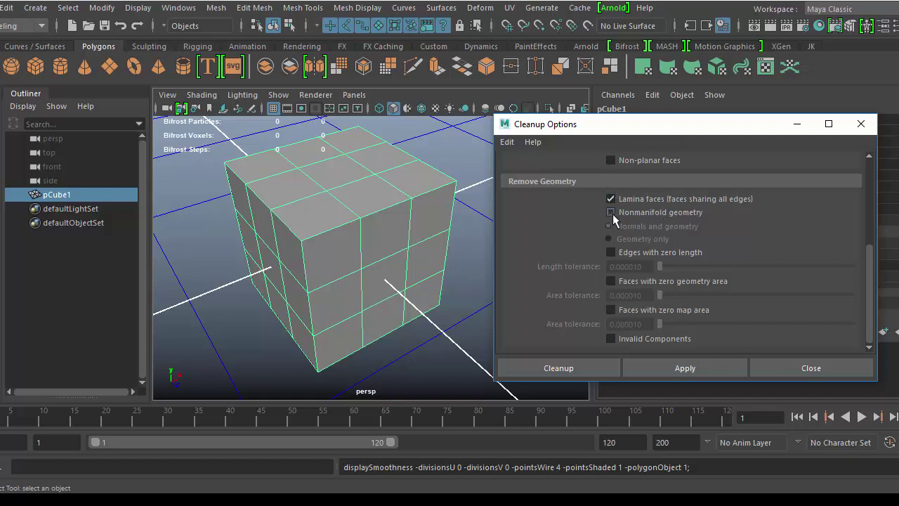
left_click(666, 369)
Check the cleaned cube with the smoothed preview and switch the smoothing back off.
left_click(317, 220)
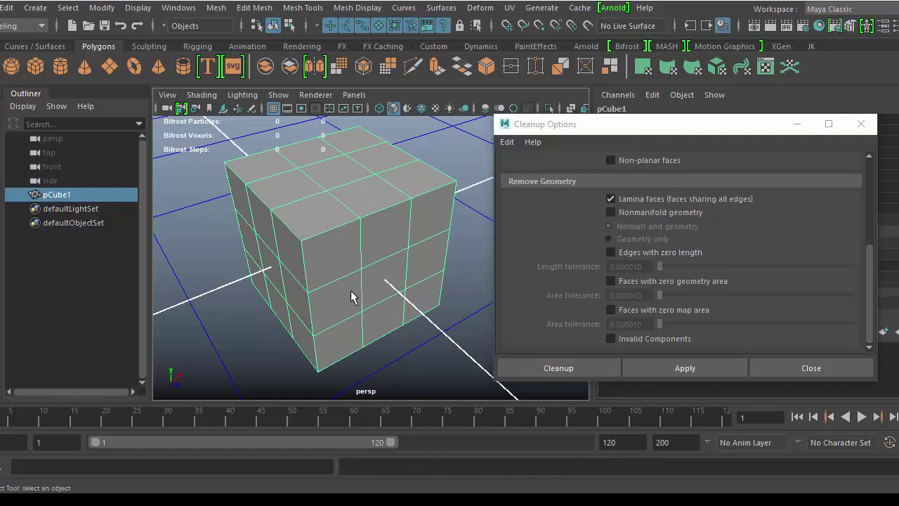
key("3")
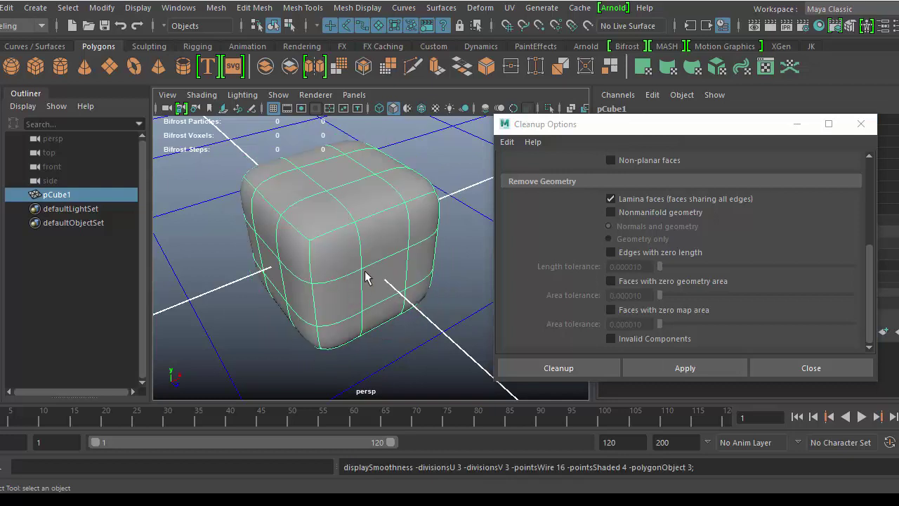
key("1")
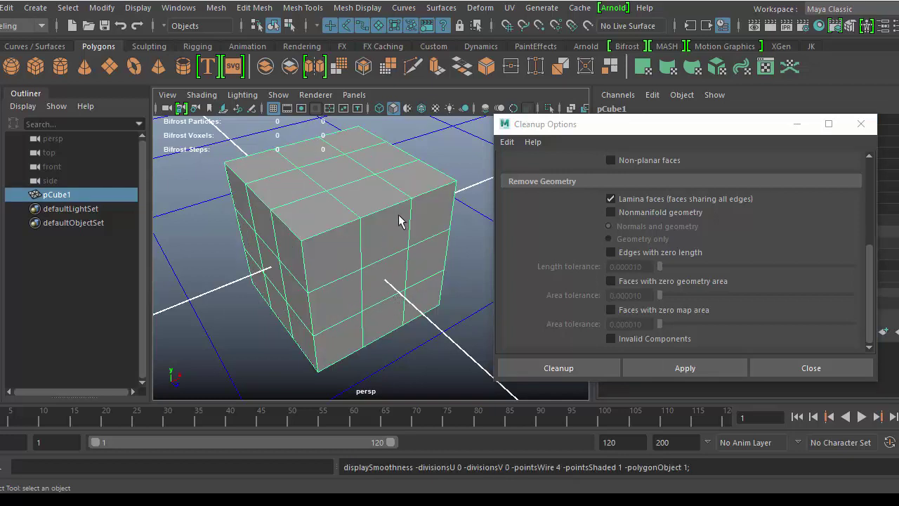
Use Multi-Cut to slice one corner off a side's upper middle face and one corner off its lower corner face.
scroll(598, 226, "up", 5)
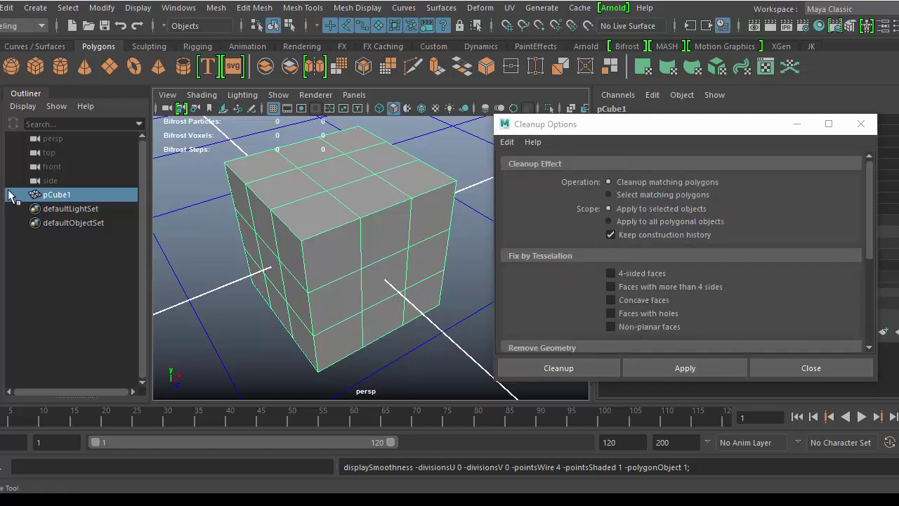
left_click(412, 67)
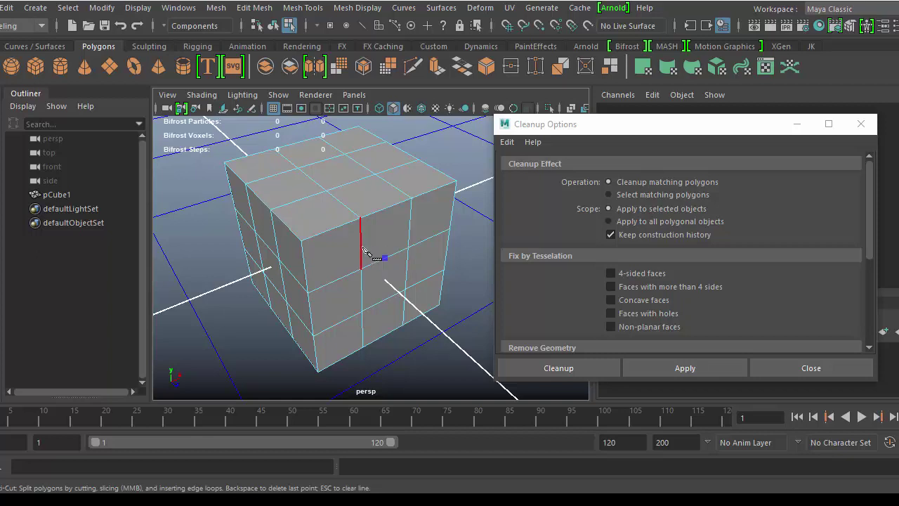
left_click(361, 244)
right_click(361, 244)
left_click(334, 326)
left_click(359, 351)
right_click(358, 351)
key("q")
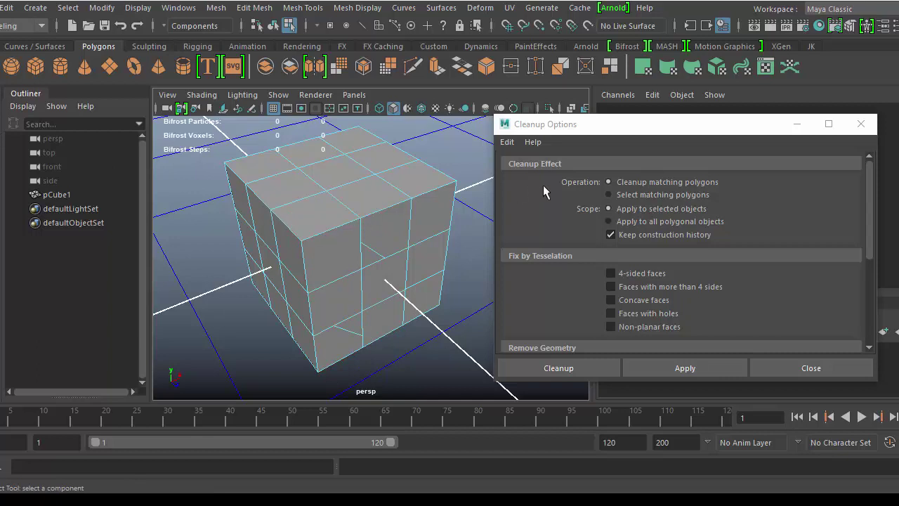
Select the cube in object mode and apply Cleanup to faces with more than 4 sides.
right_click_drag(402, 233, 443, 91)
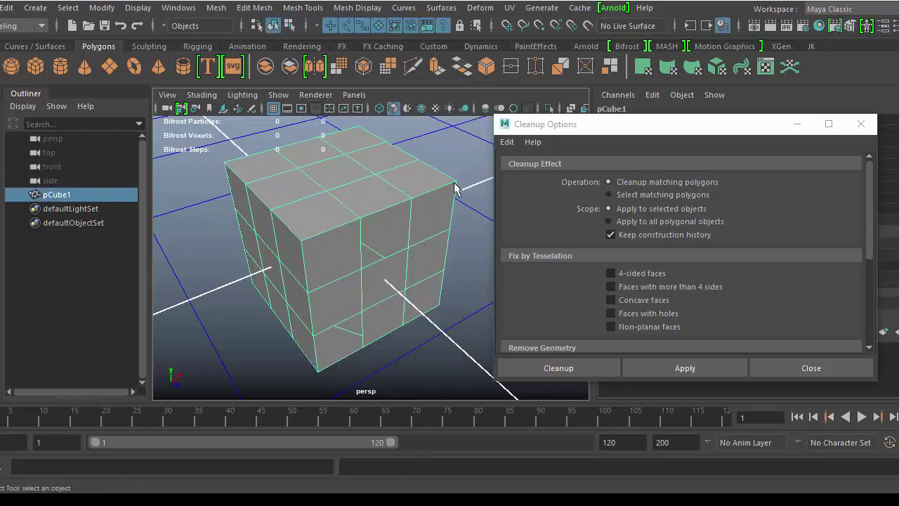
left_click_drag(663, 125, 655, 91)
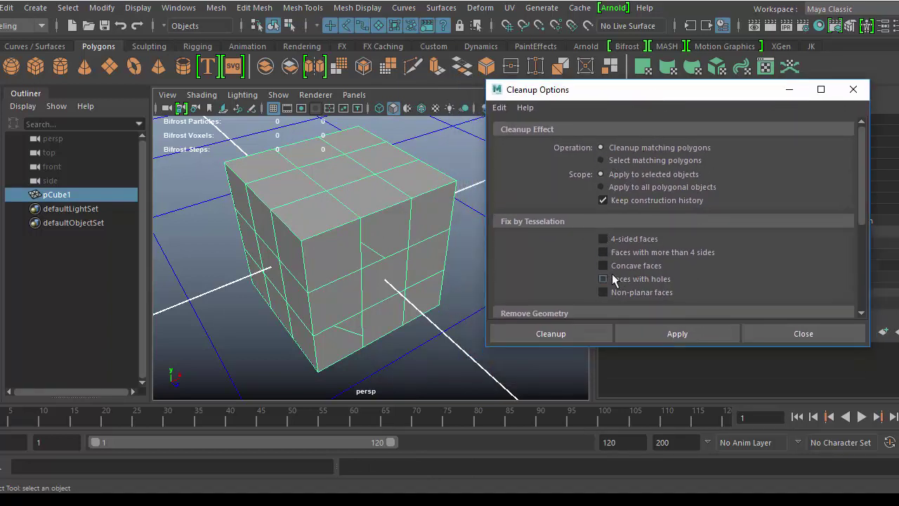
left_click(602, 252)
left_click(674, 334)
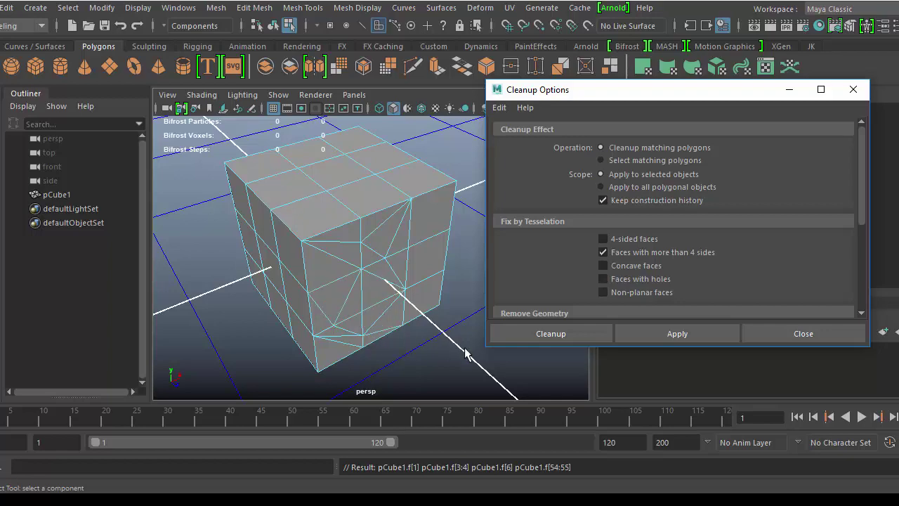
Apply Cleanup to the cube's 4-sided faces only, with the option for faces with more than 4 sides turned off.
left_click_drag(476, 350, 387, 375, "alt")
left_click(602, 238)
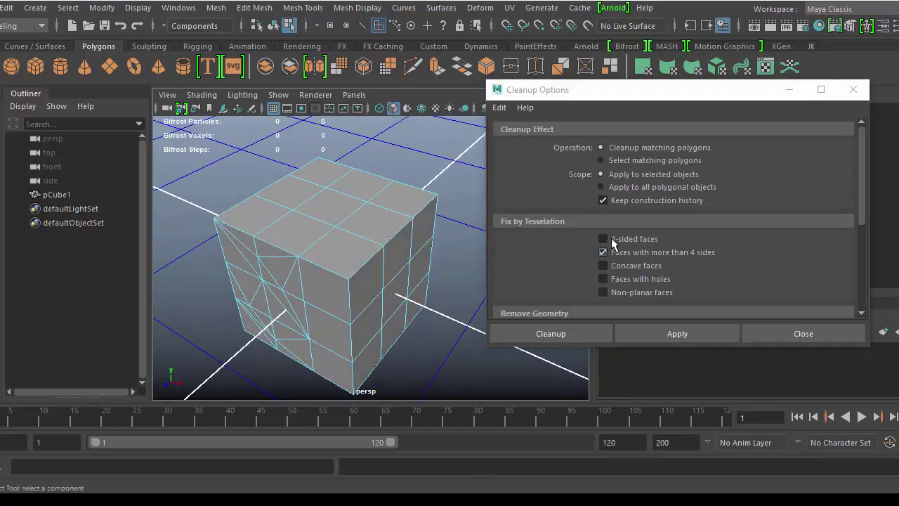
left_click(603, 252)
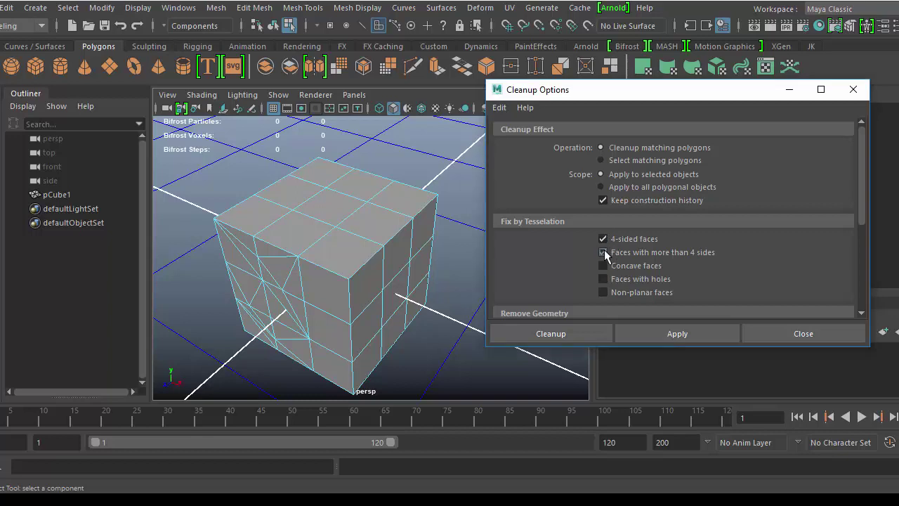
left_click(662, 330)
right_click_drag(363, 245, 417, 98)
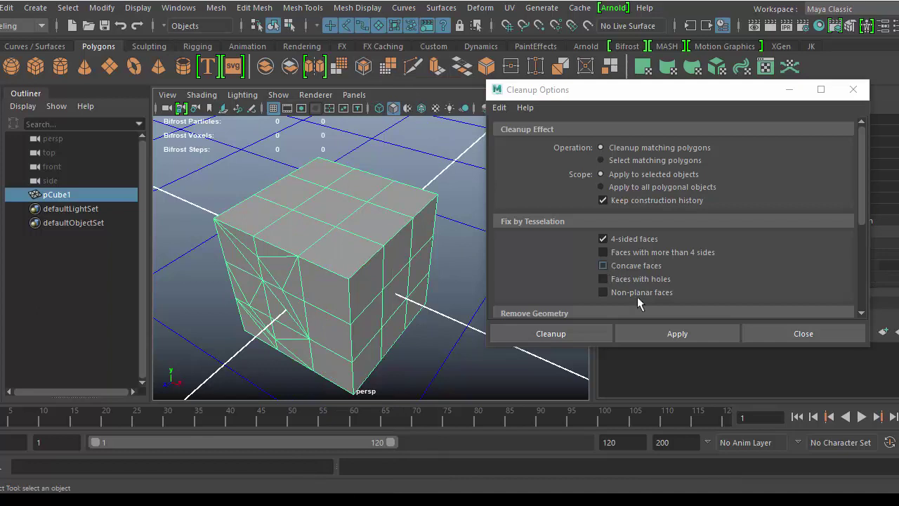
left_click(657, 334)
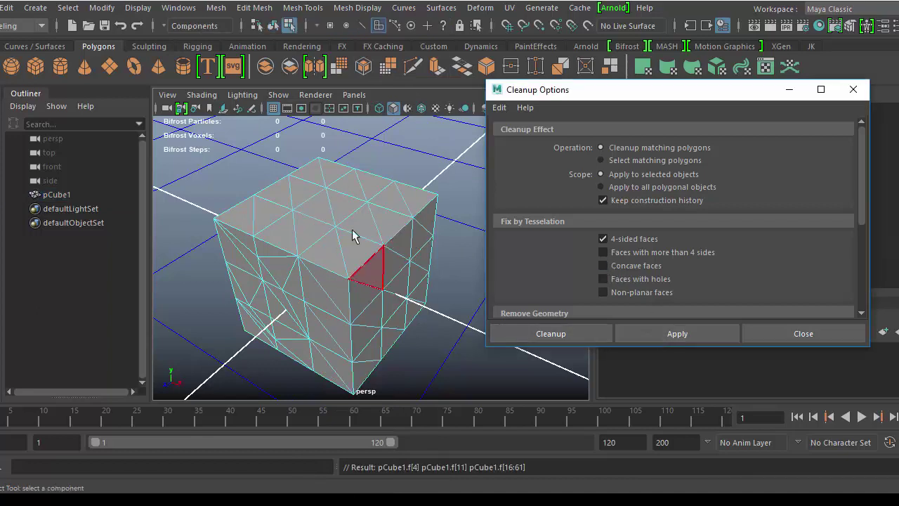
right_click(369, 274)
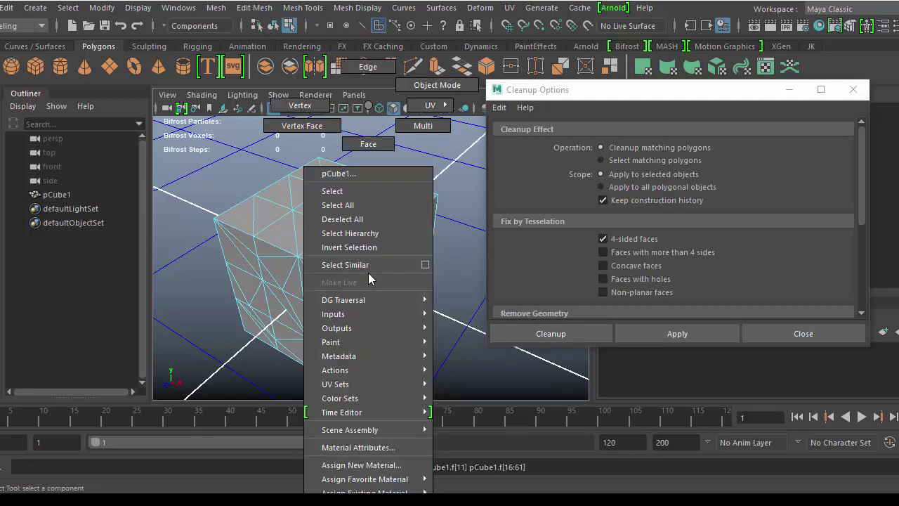
right_click_drag(368, 272, 413, 89)
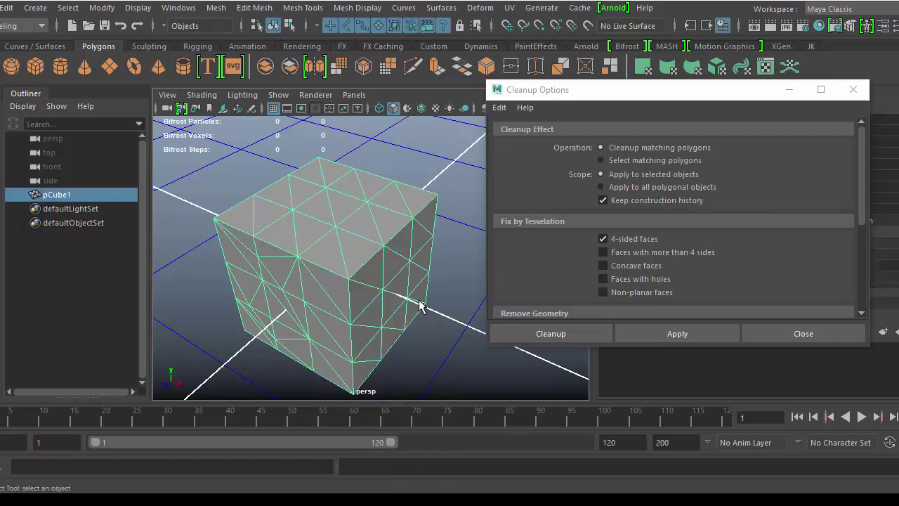
Undo the Cleanup of the 4-sided faces while keeping the earlier tessellation of the cut side.
key("ctrl+z")
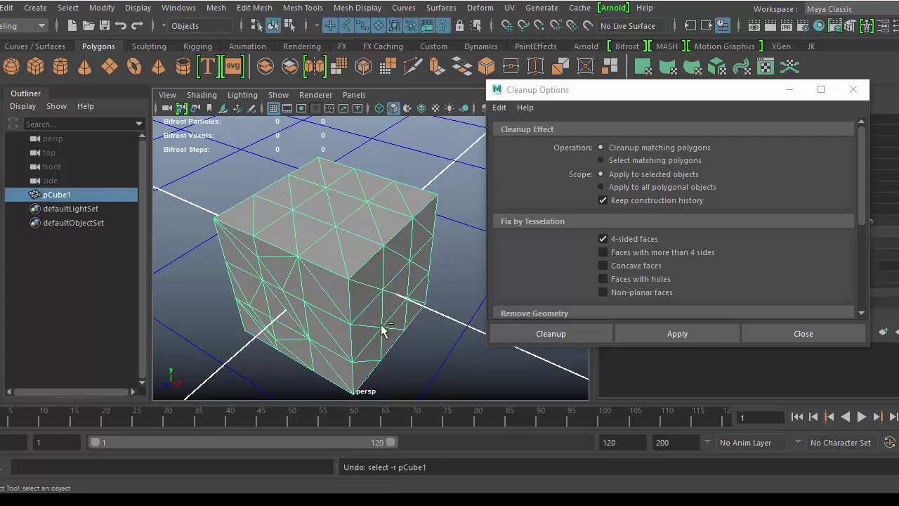
key("ctrl+z")
key("ctrl+z")
key("ctrl+z")
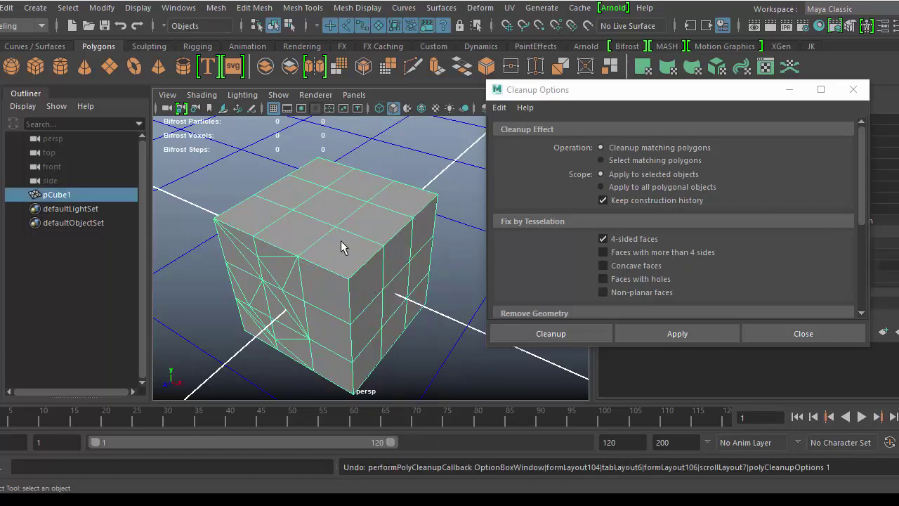
Select two diagonally opposite vertices of the top's centre face and move them down into the cube.
left_click_drag(328, 302, 475, 297, "alt")
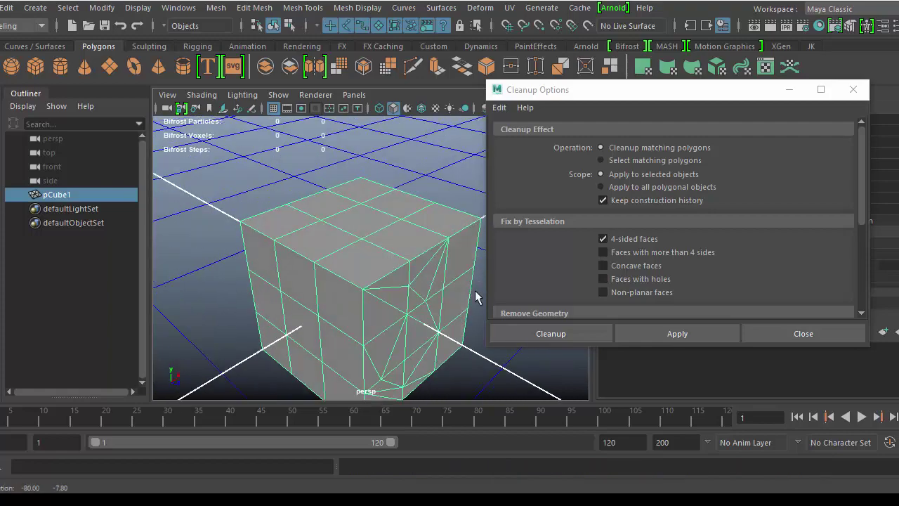
left_click_drag(362, 285, 278, 228, "alt")
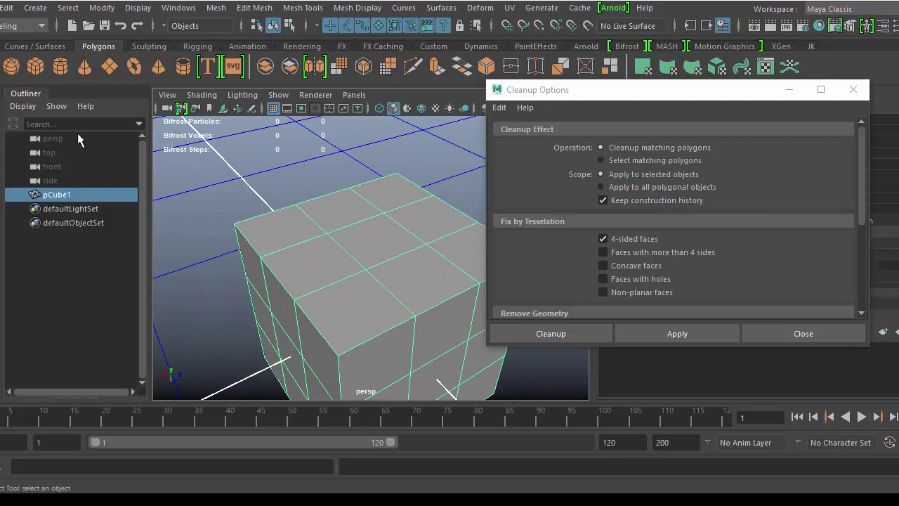
right_click(401, 276)
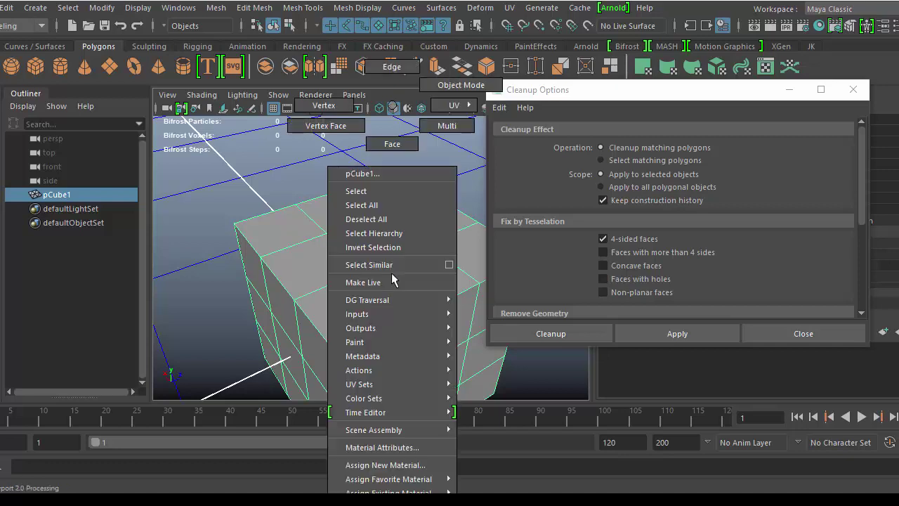
right_click_drag(387, 253, 351, 107)
left_click(333, 234)
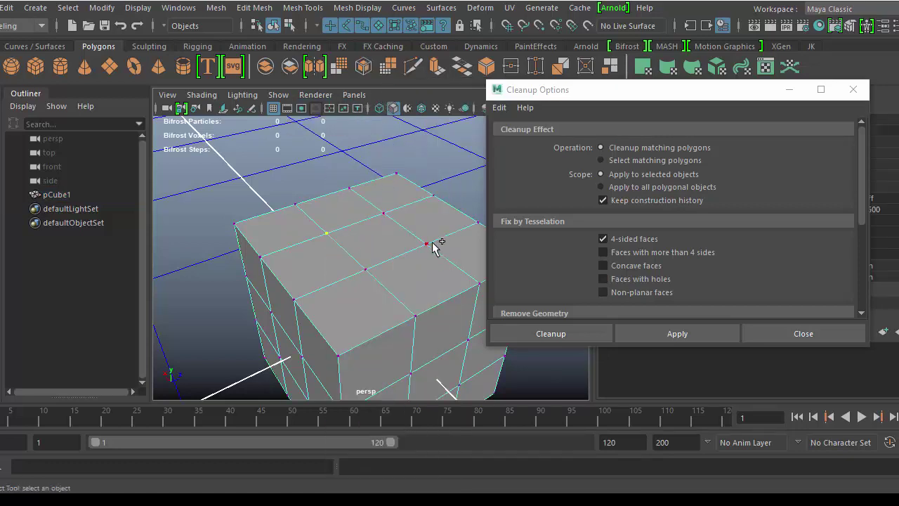
key("w")
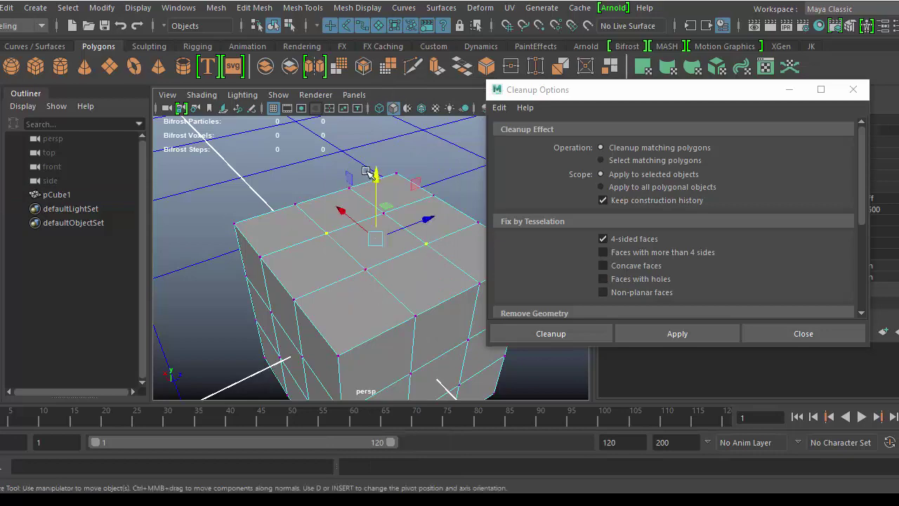
left_click_drag(377, 175, 380, 201)
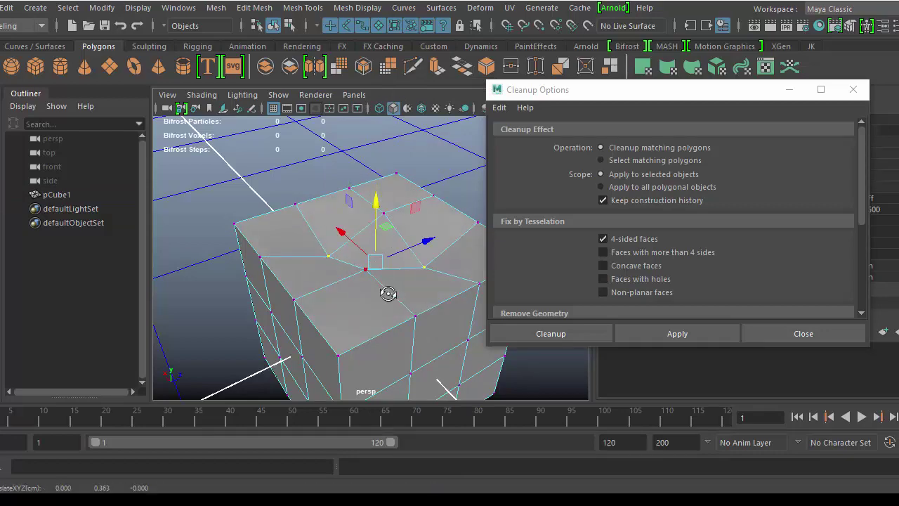
Select two diagonally opposite vertices of an untriangulated side's middle face and push them inward.
left_click_drag(388, 294, 420, 271, "alt")
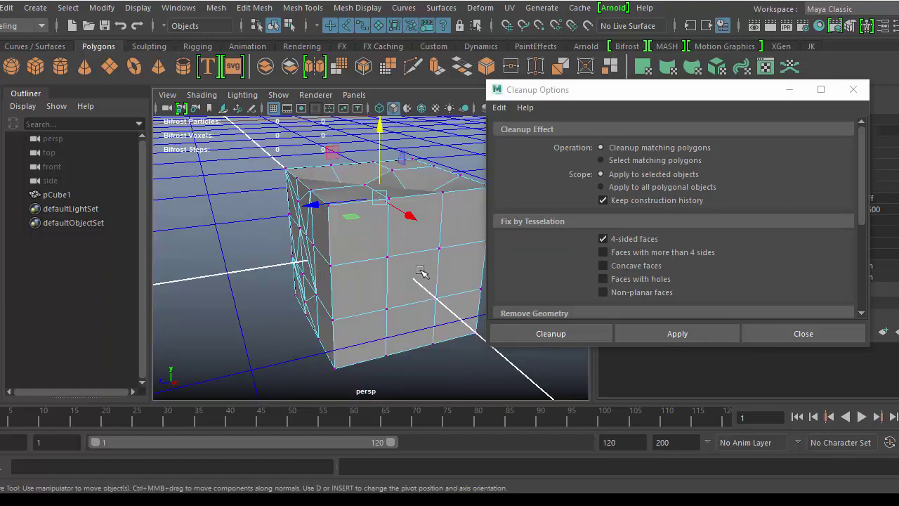
left_click(385, 259)
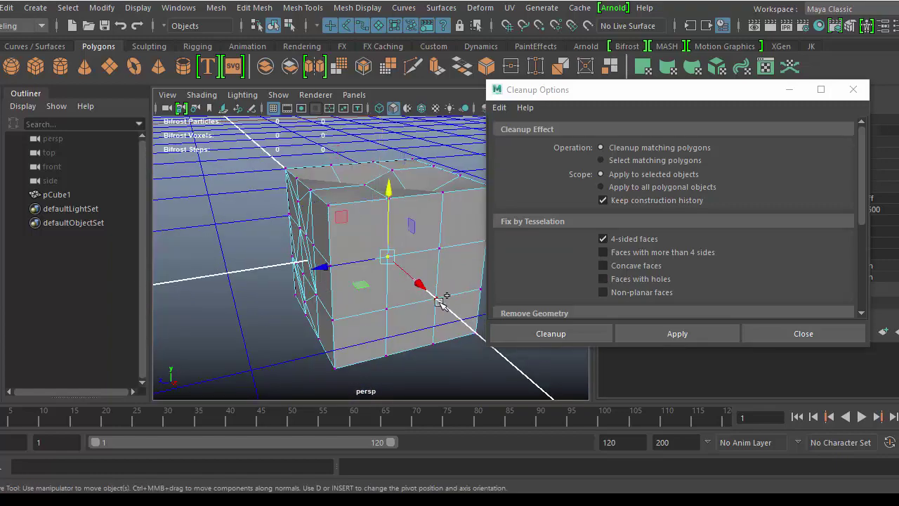
left_click_drag(438, 300, 344, 260)
Select the whole cube and apply Cleanup to its concave and non-planar faces, with the 4-sided faces option turned off.
right_click(327, 237)
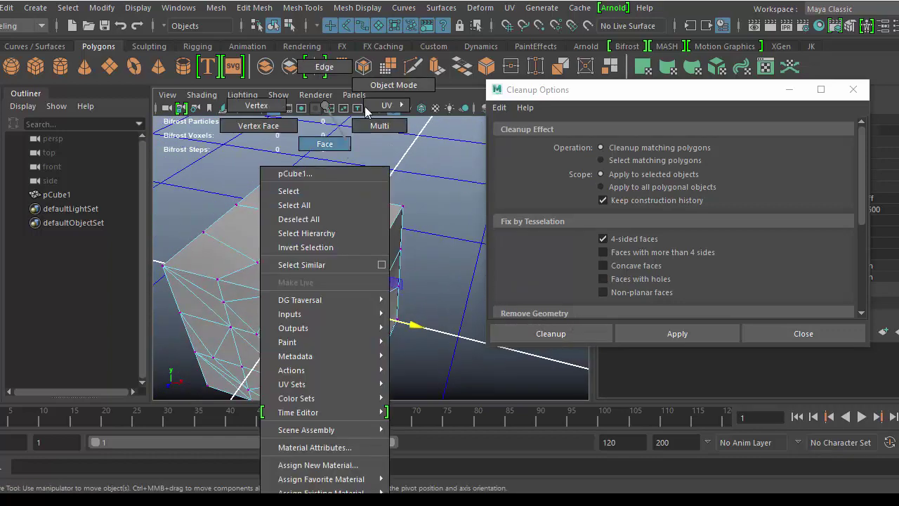
left_click(318, 198)
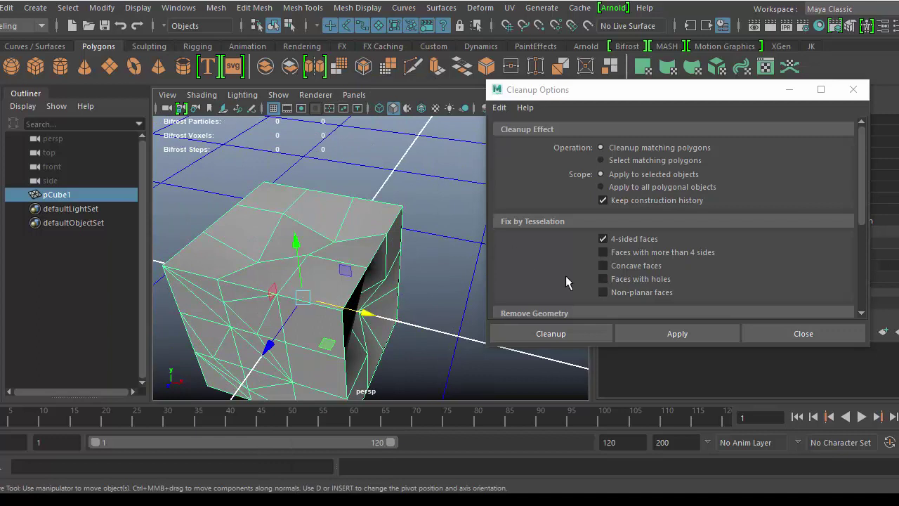
left_click(604, 267)
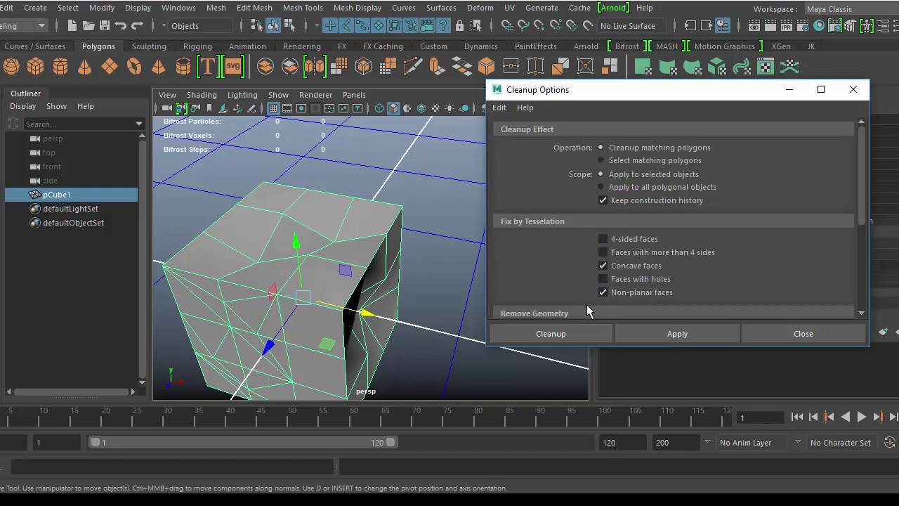
left_click(667, 330)
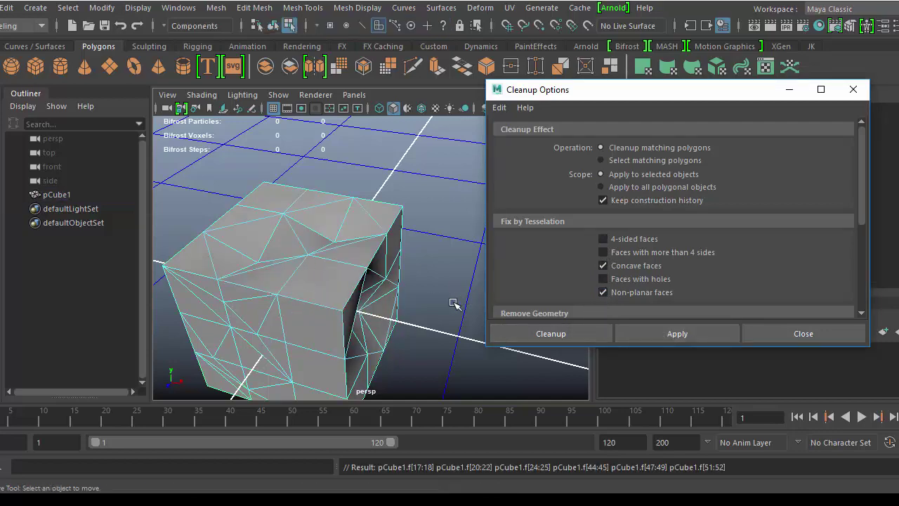
left_click_drag(453, 303, 391, 243, "alt")
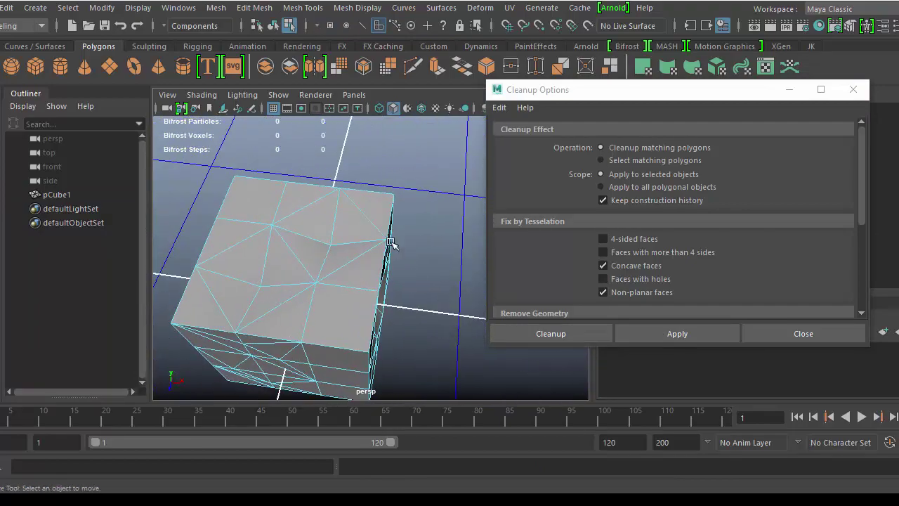
left_click_drag(272, 277, 408, 299, "alt")
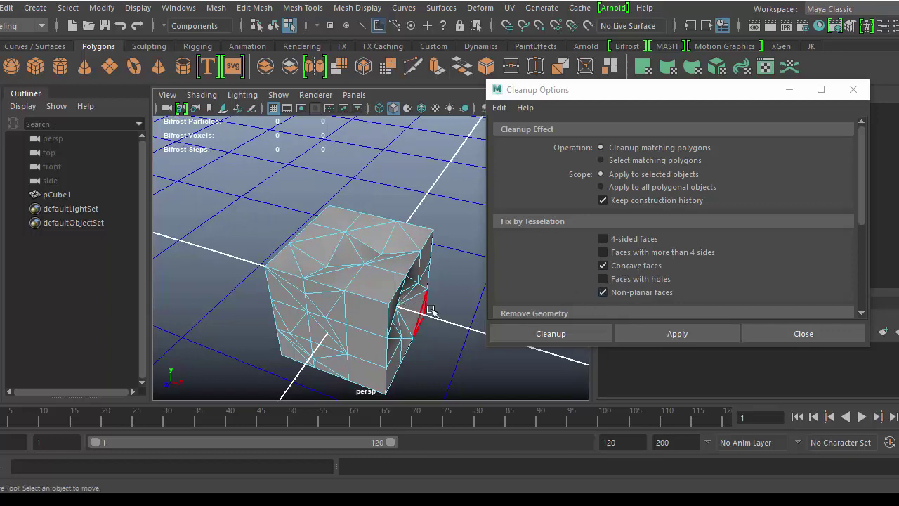
Close the Cleanup options, return the cube to object mode and inspect its retessellated top and sides.
right_click_drag(396, 266, 436, 83)
left_click_drag(434, 314, 415, 309, "alt")
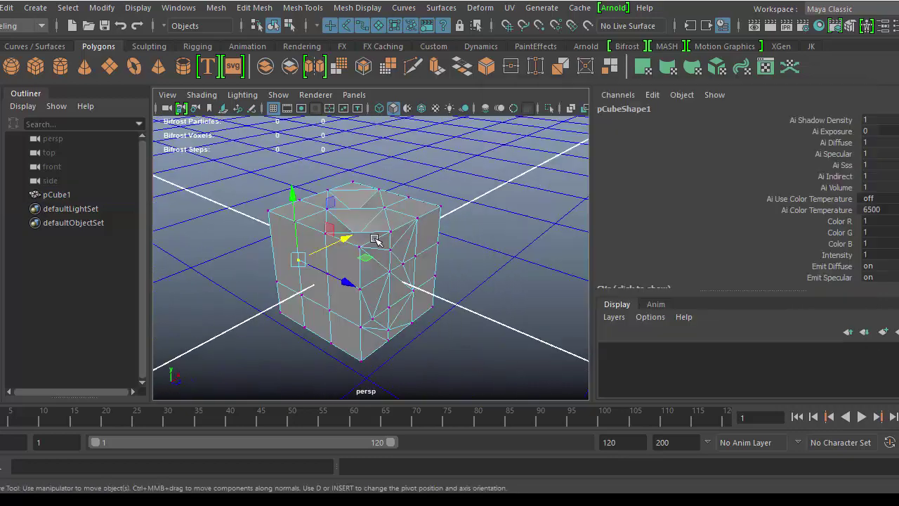
right_click_drag(375, 118, 382, 91)
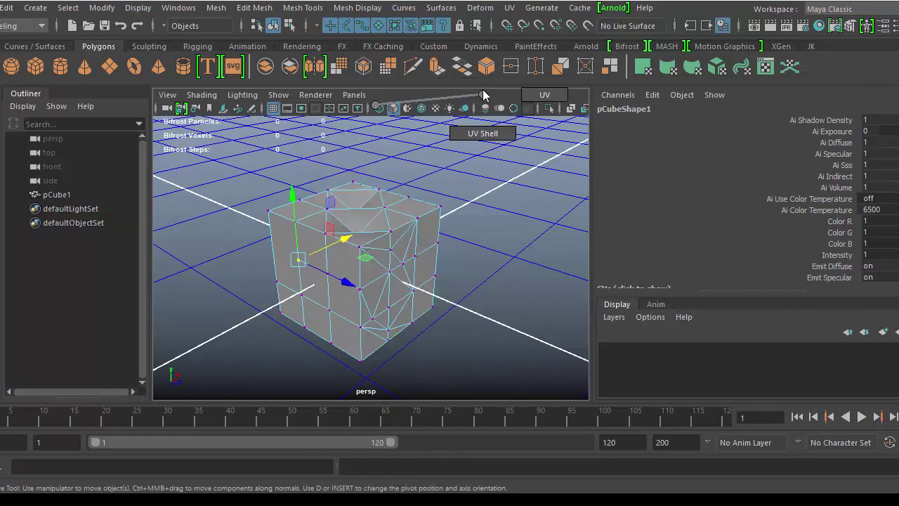
right_click_drag(404, 214, 463, 86)
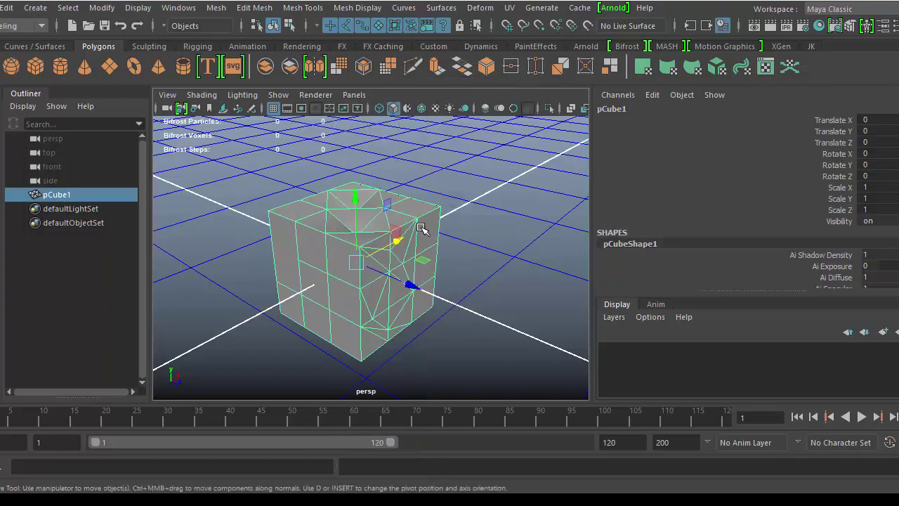
left_click_drag(490, 329, 227, 322, "alt")
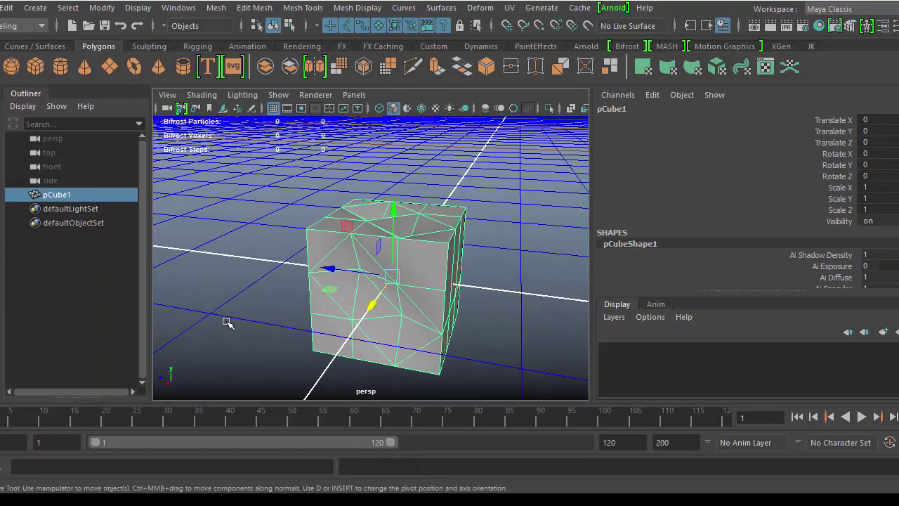